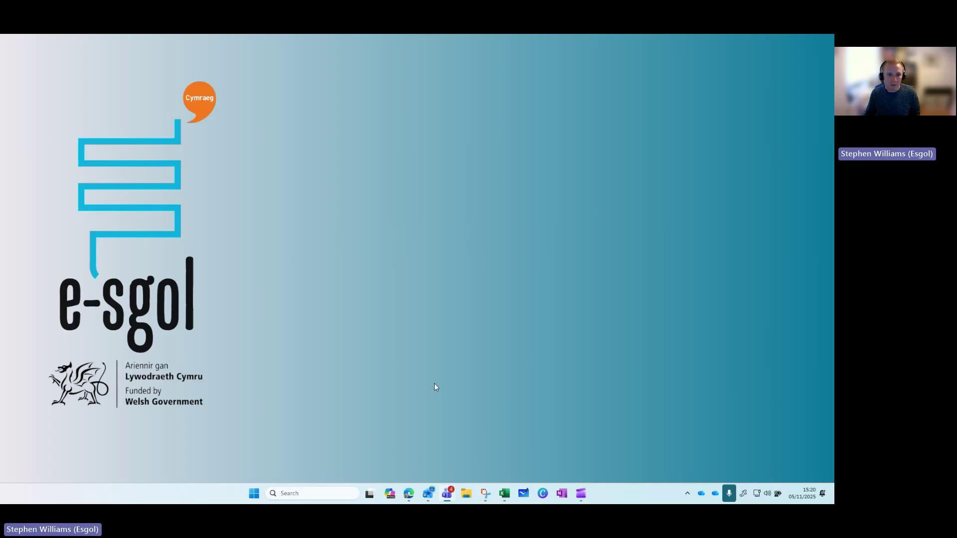
# Search Windows for 'whiteboard' and launch Microsoft Whiteboard
pyautogui.click(318, 494)
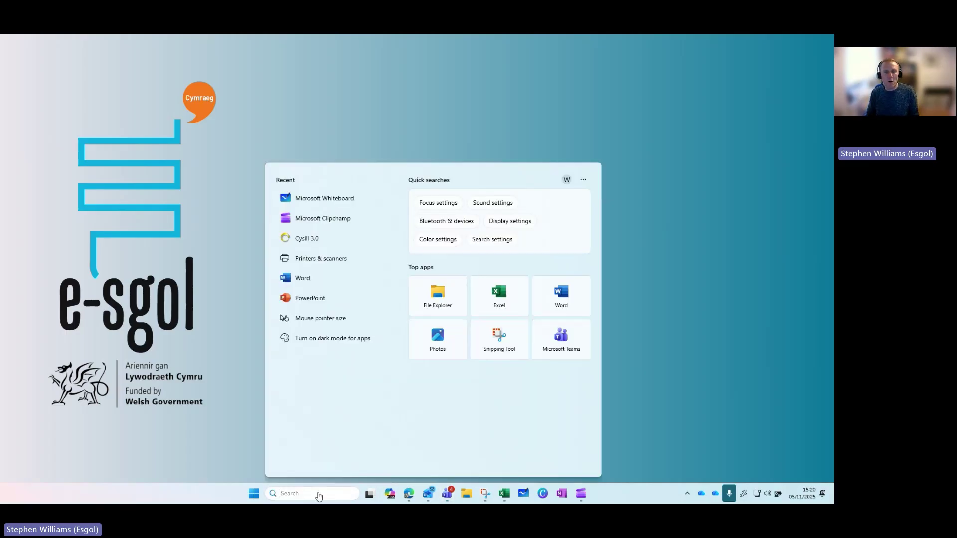
pyautogui.write('white')
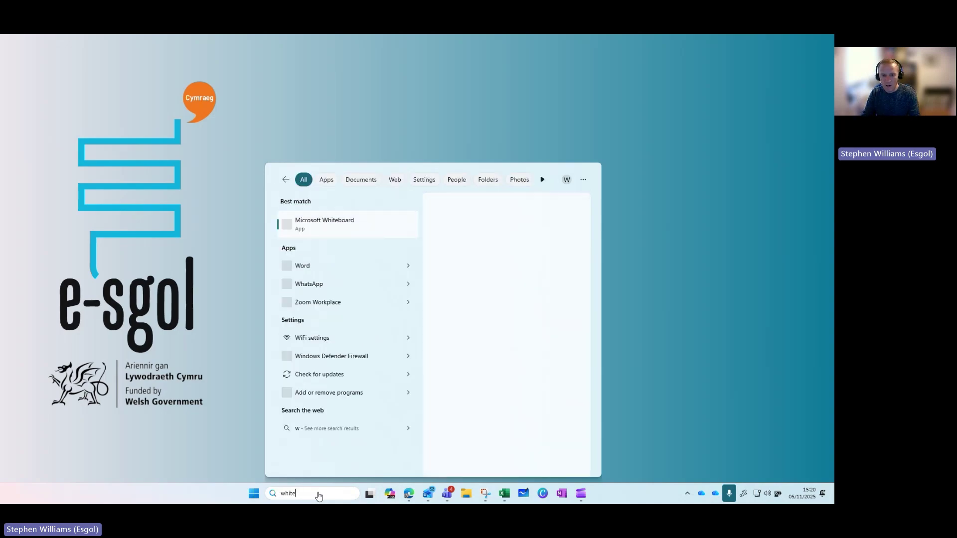
pyautogui.write('board')
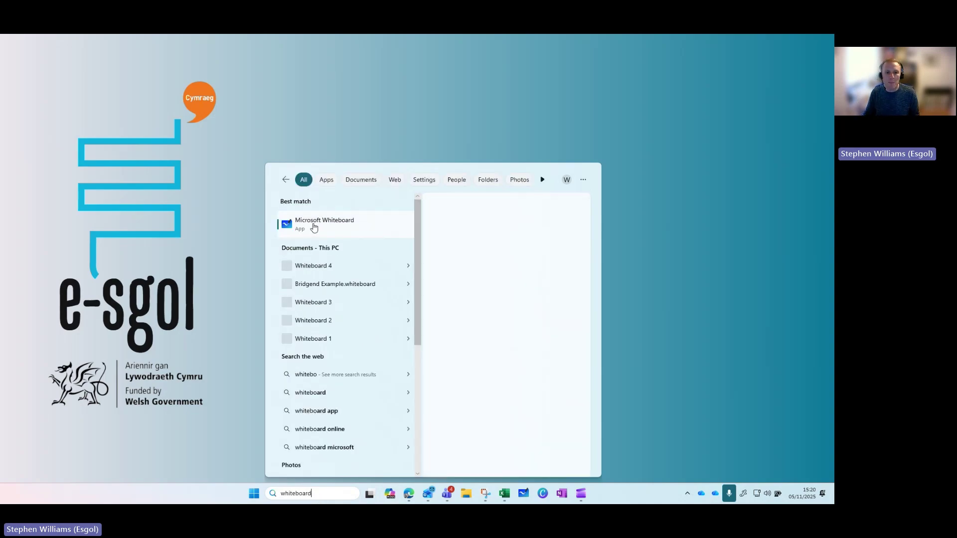
pyautogui.click(314, 227)
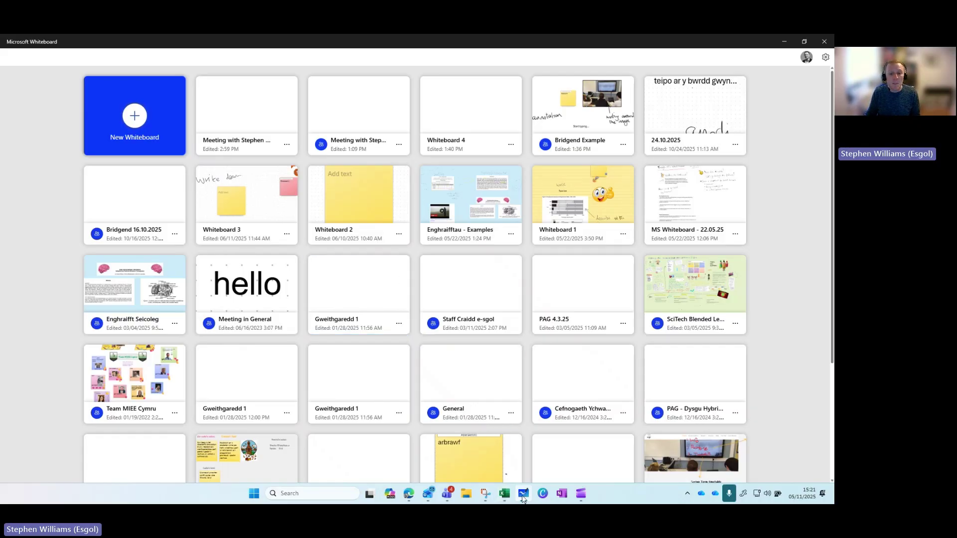
# Unpin Whiteboard from the taskbar, then pin it back
pyautogui.rightClick(524, 496)
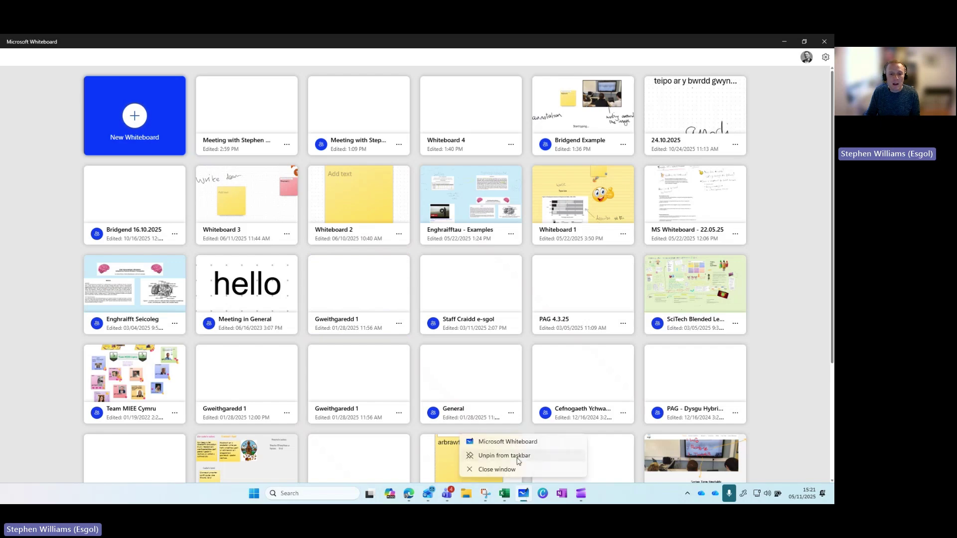
pyautogui.click(518, 456)
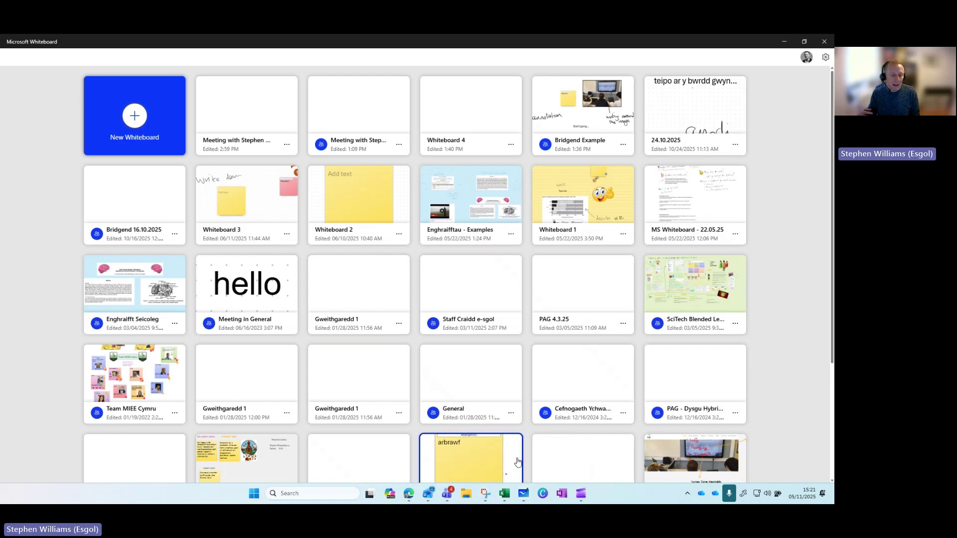
pyautogui.rightClick(524, 495)
pyautogui.click(507, 456)
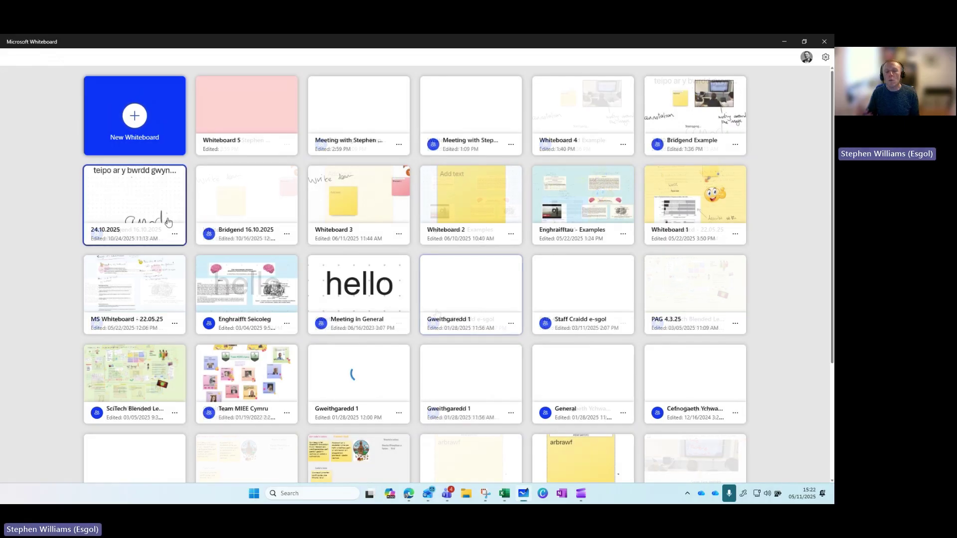
# Start a blank-canvas board, rename it 'Template Whiteboard', and open its Share options
pyautogui.click(147, 117)
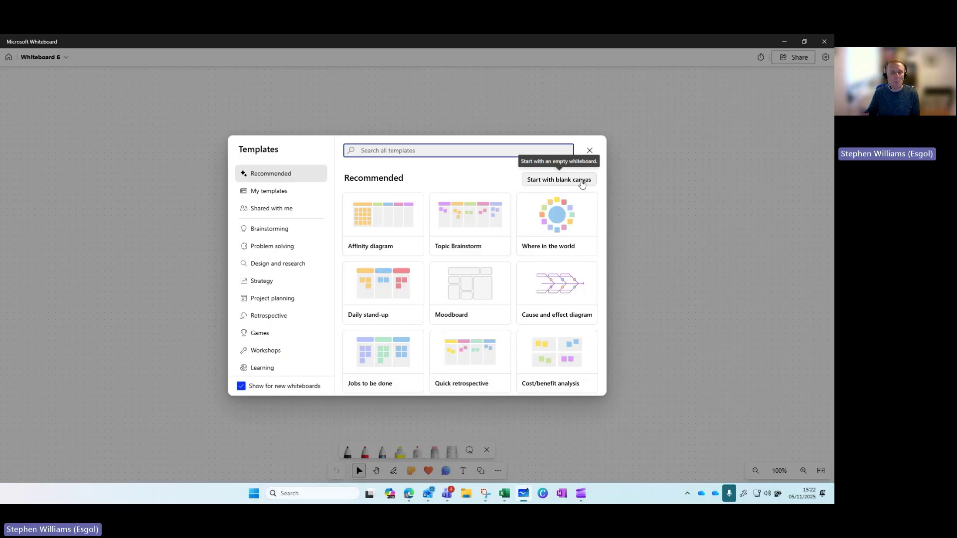
pyautogui.click(582, 180)
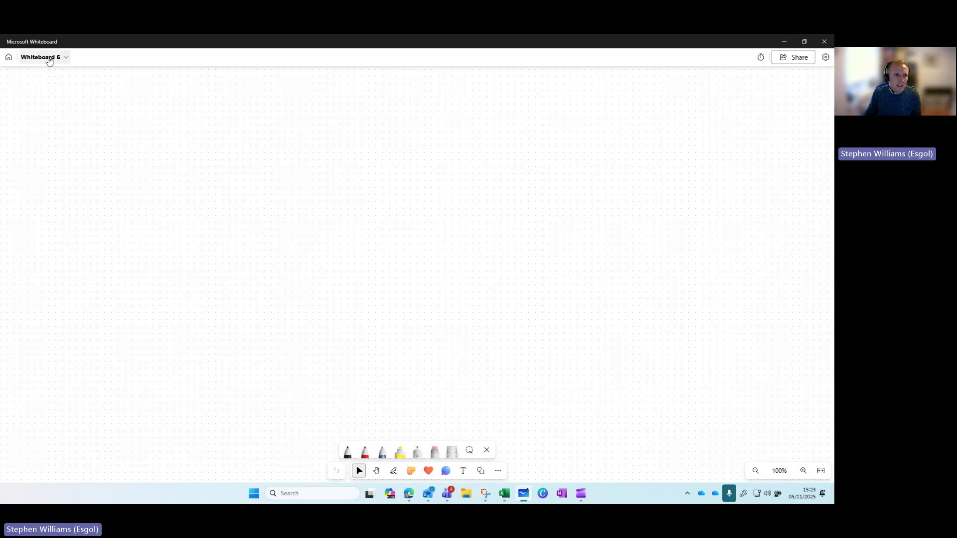
pyautogui.click(46, 57)
pyautogui.doubleClick(54, 88)
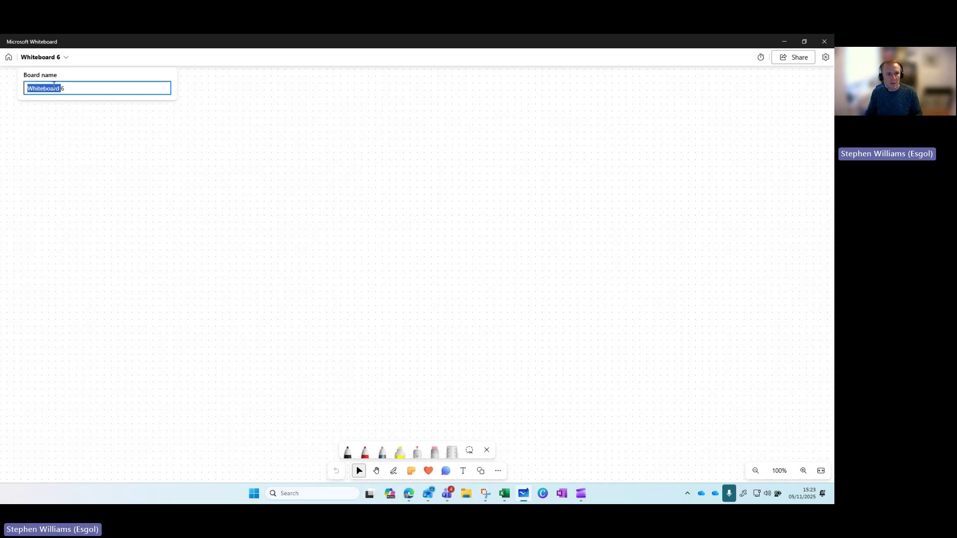
pyautogui.write('Template')
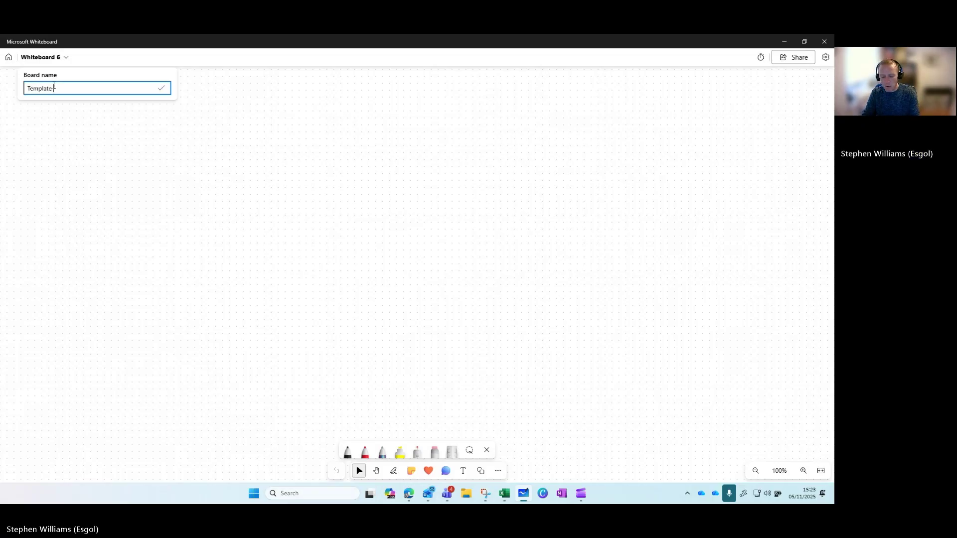
pyautogui.write(' Whiteboard')
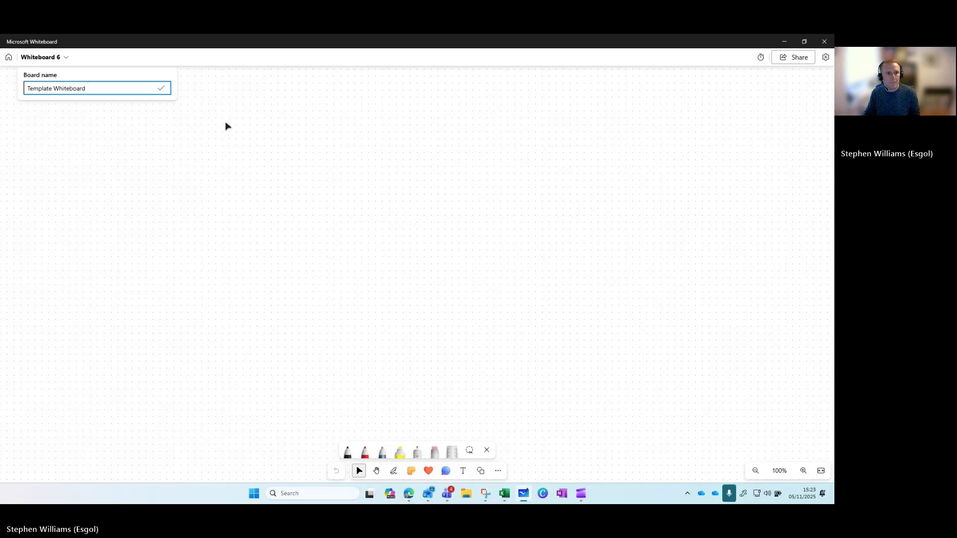
pyautogui.click(161, 89)
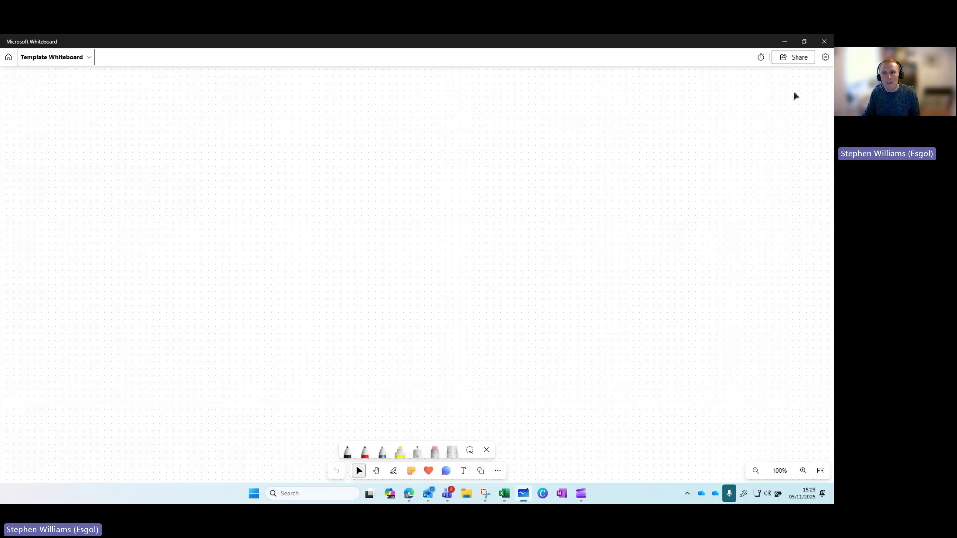
pyautogui.click(795, 59)
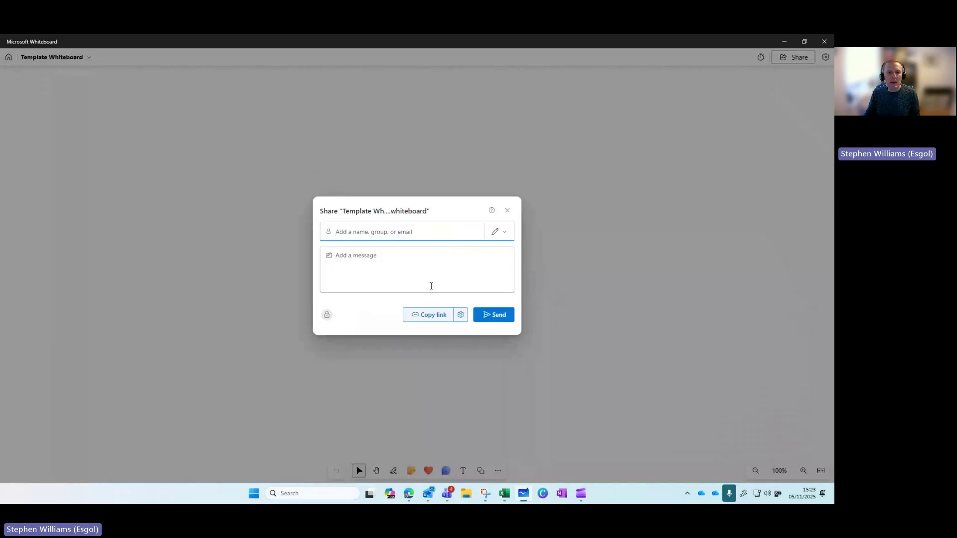
# Make the share link usable by people in Hwb, copy it, and switch to Teams
pyautogui.click(461, 314)
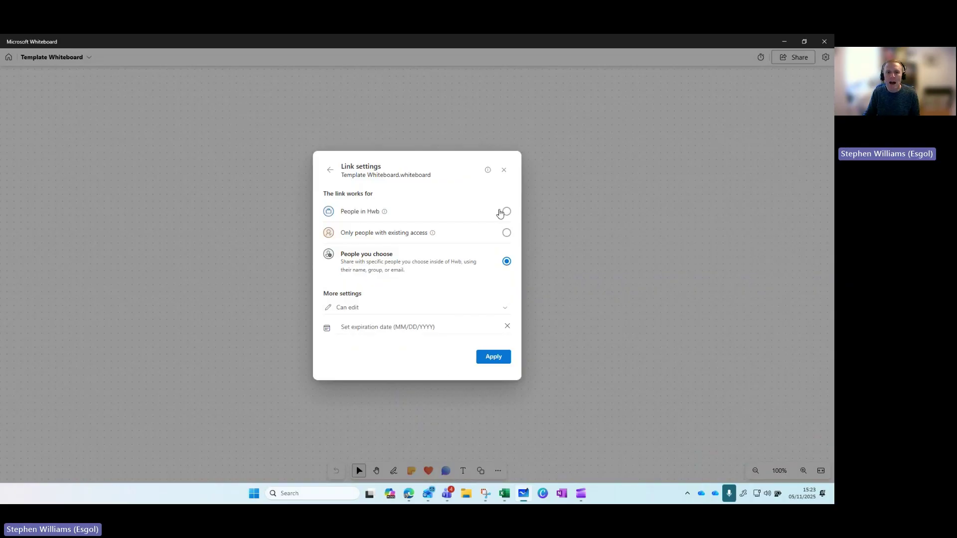
pyautogui.click(506, 212)
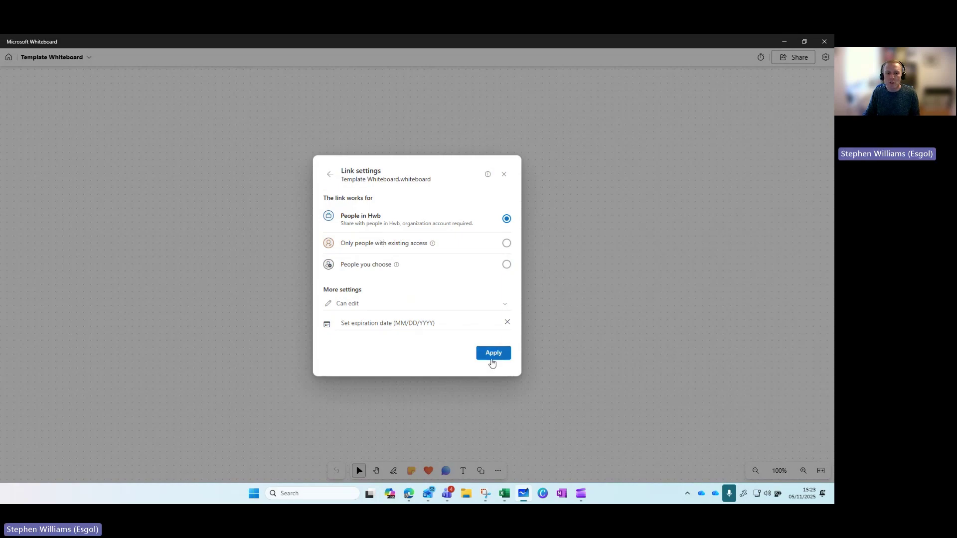
pyautogui.click(494, 353)
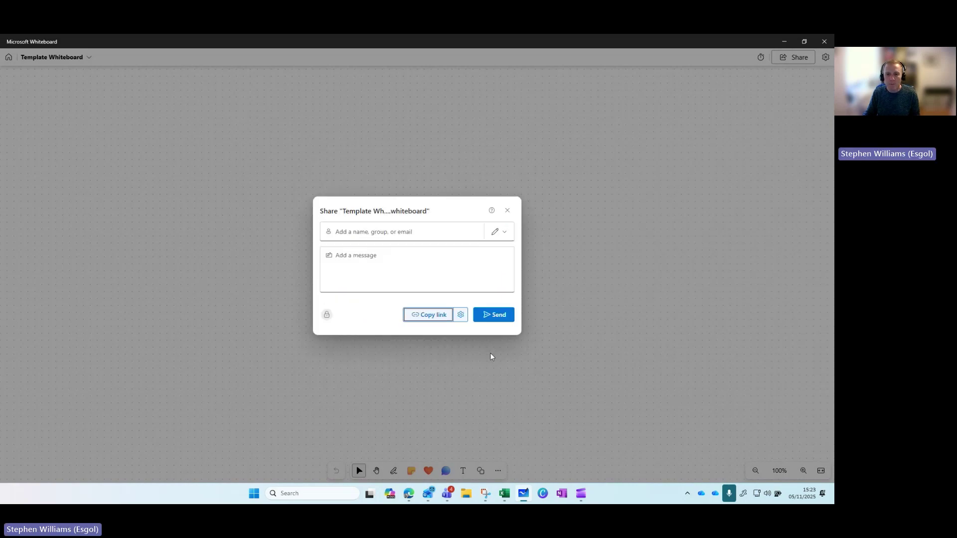
pyautogui.click(428, 319)
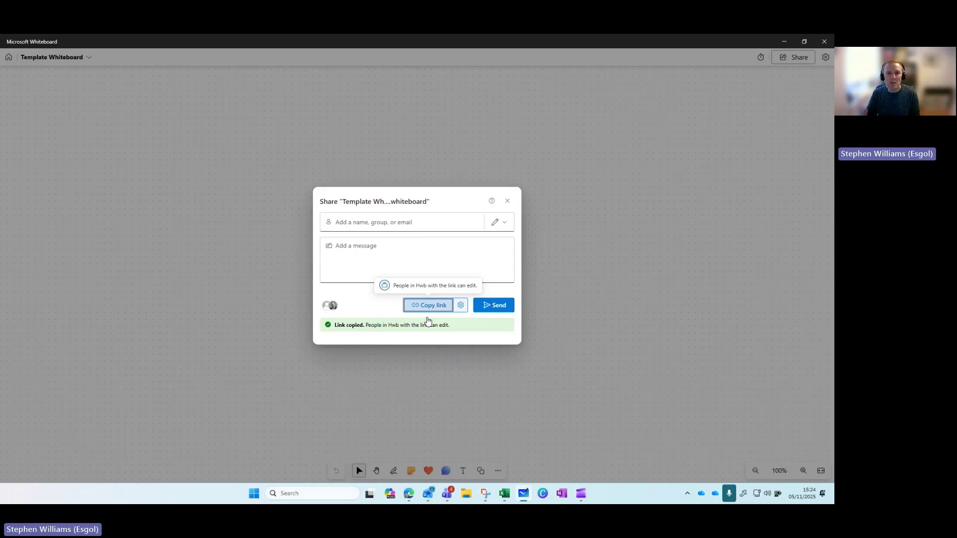
pyautogui.hotkey('alt', 'Tab')
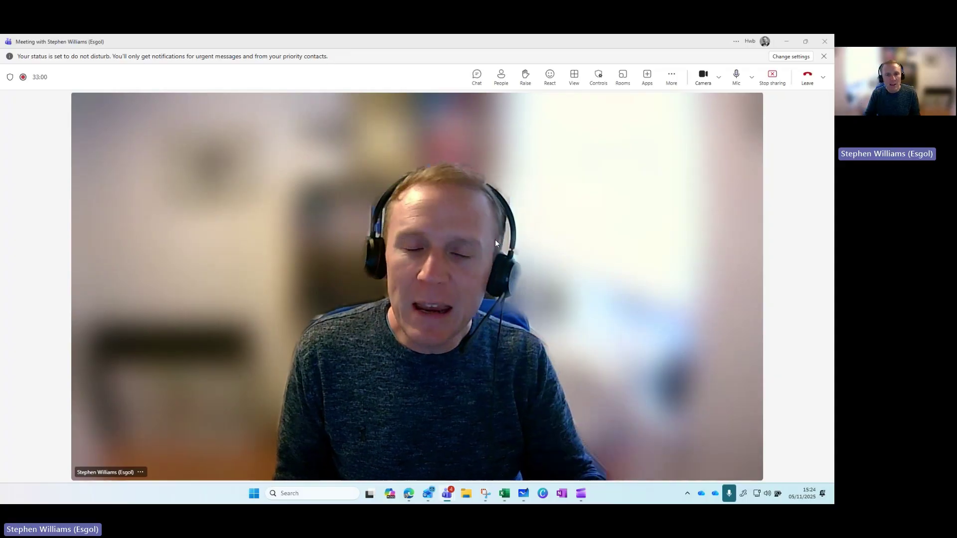
# Paste the copied board link into the Teams meeting chat, send it, and close the chat
pyautogui.click(476, 77)
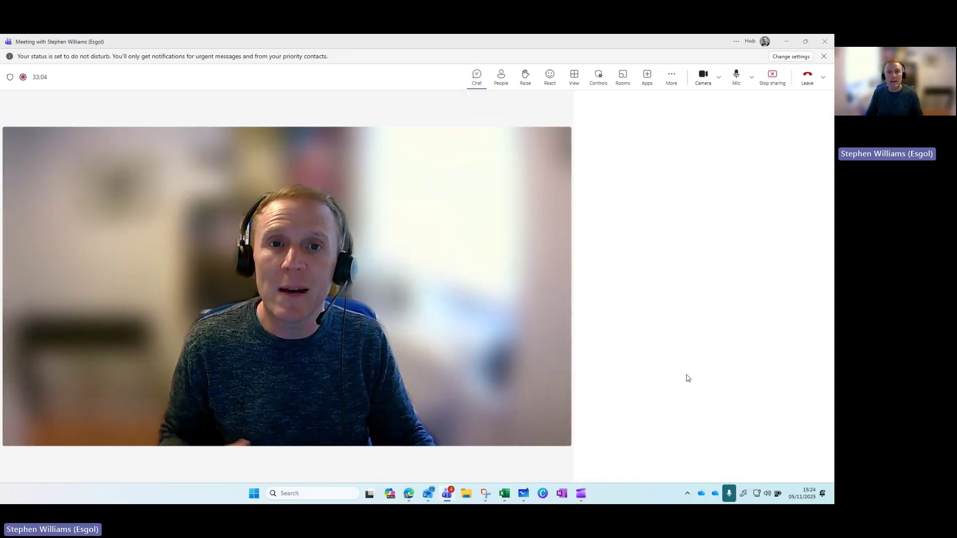
pyautogui.click(667, 460)
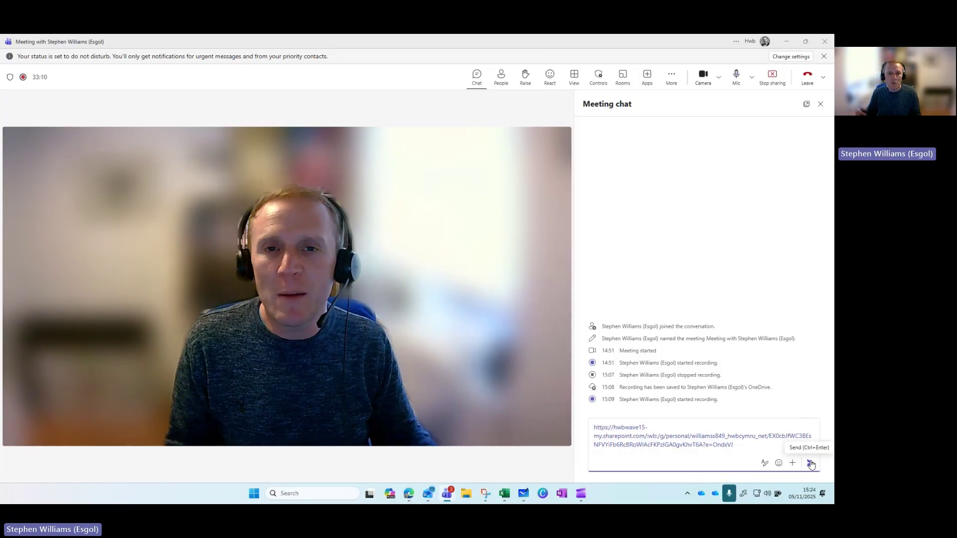
pyautogui.click(811, 462)
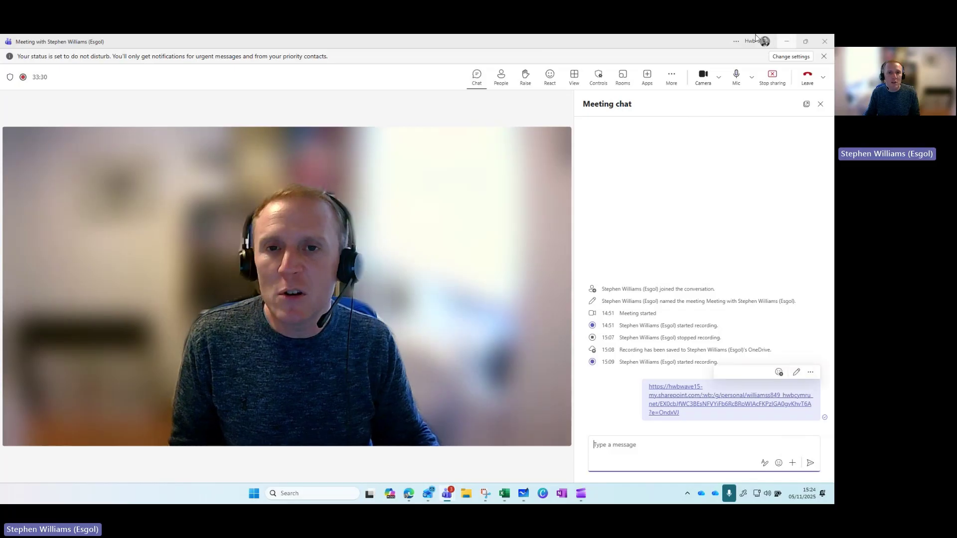
pyautogui.moveTo(674, 402)
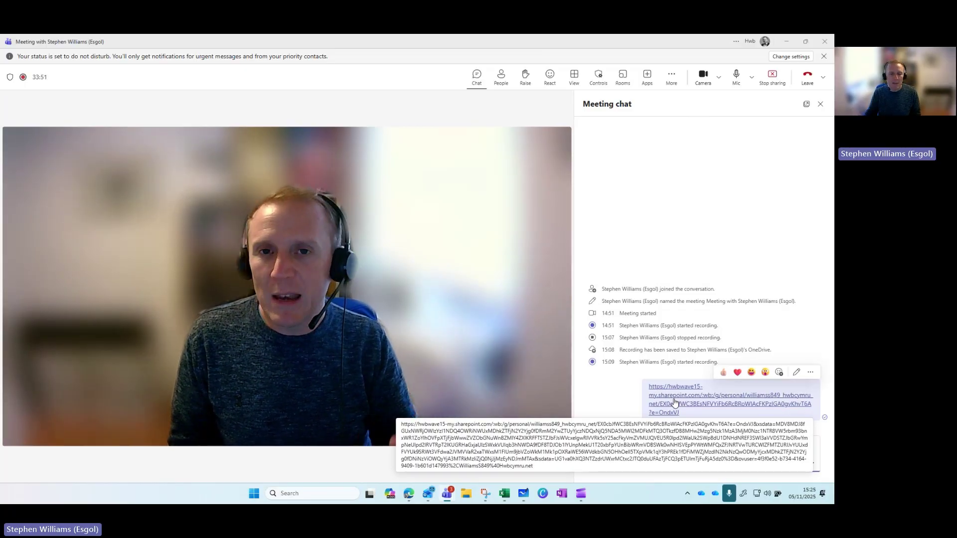
pyautogui.click(821, 103)
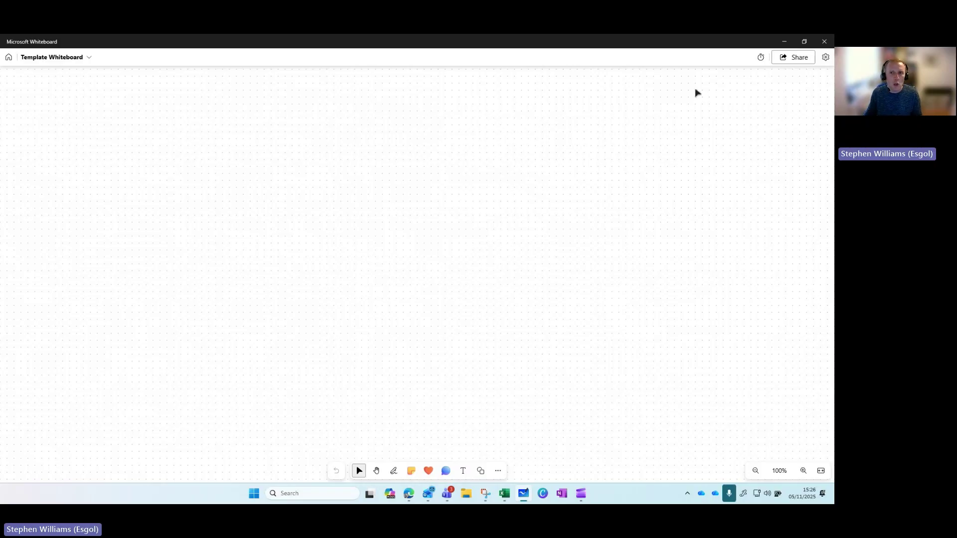
# Briefly open the timer, then try yellow and pink backgrounds before settling on white
pyautogui.click(763, 58)
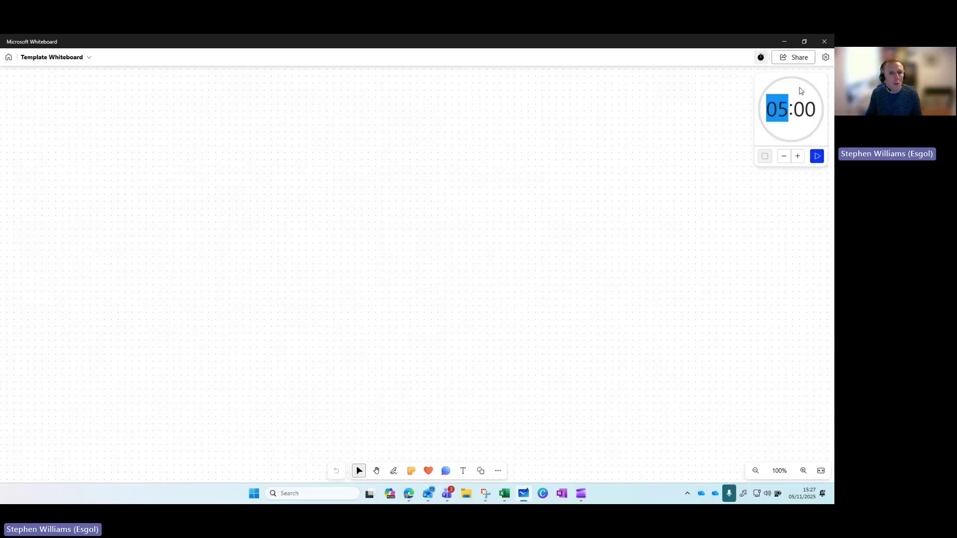
pyautogui.click(762, 57)
pyautogui.click(825, 57)
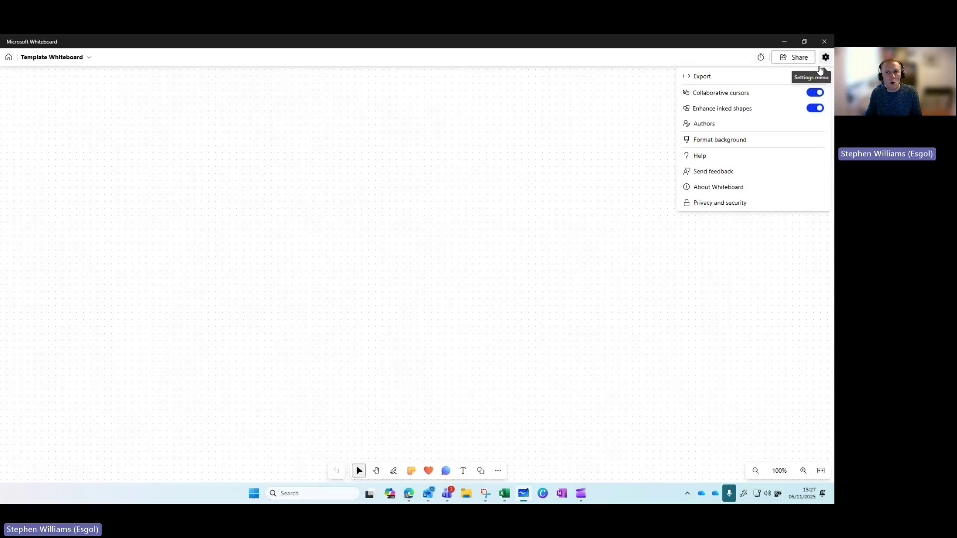
pyautogui.click(720, 141)
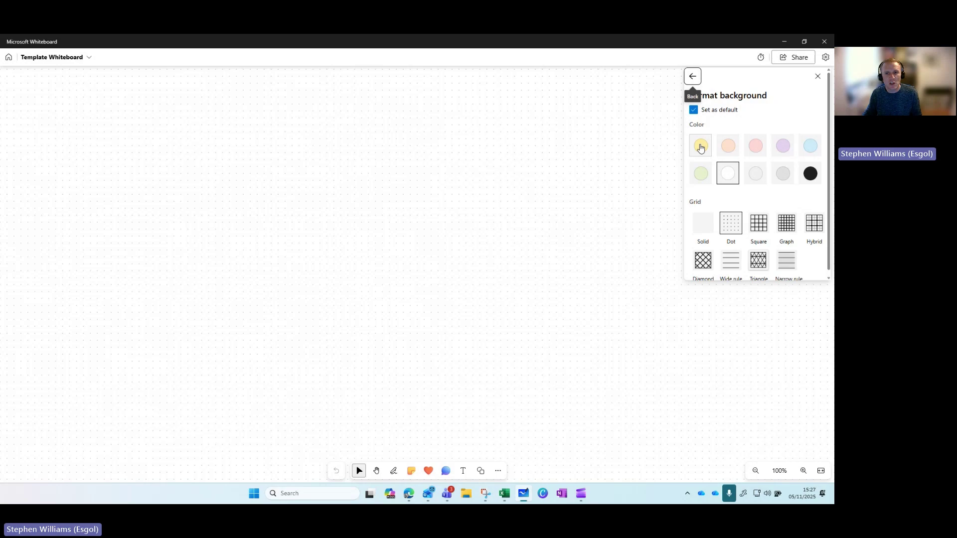
pyautogui.click(700, 145)
pyautogui.click(756, 146)
pyautogui.click(708, 146)
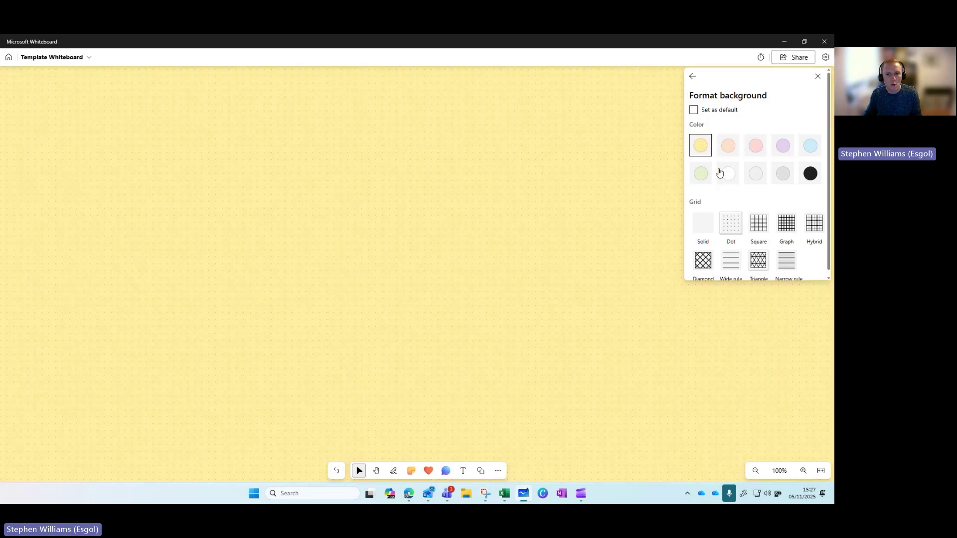
pyautogui.click(726, 173)
# Try the Wide rule grid, revert to Dot grid, and close background settings
pyautogui.scroll(-1, 713, 221)
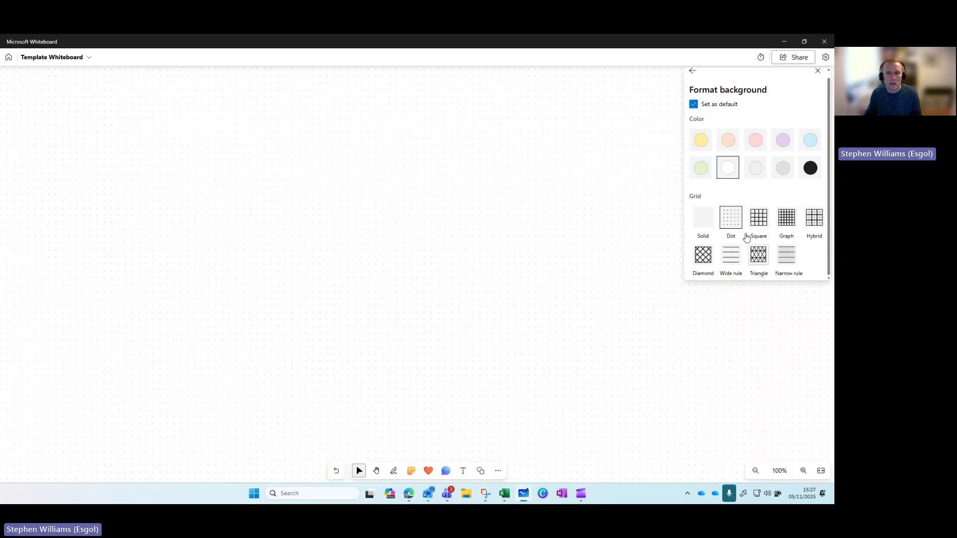
pyautogui.click(731, 255)
pyautogui.click(737, 224)
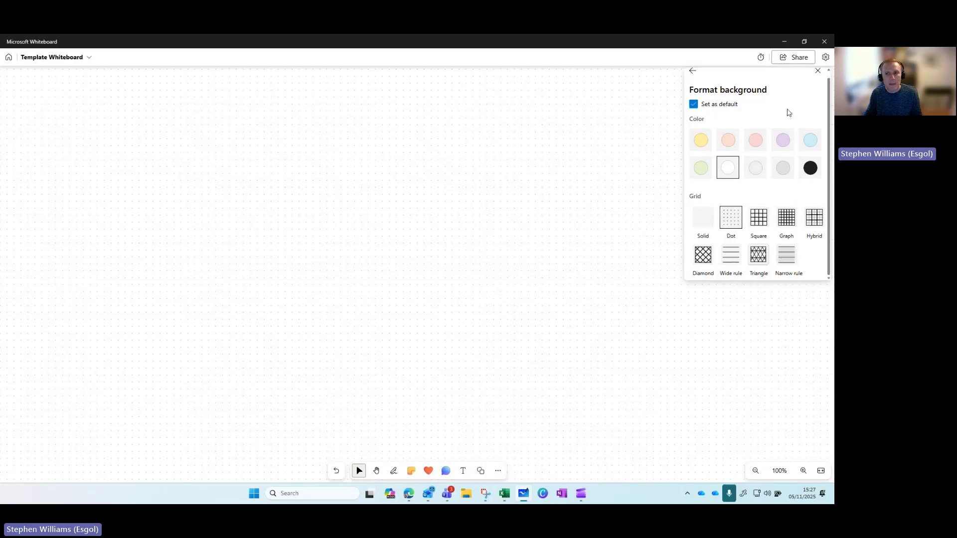
pyautogui.click(818, 70)
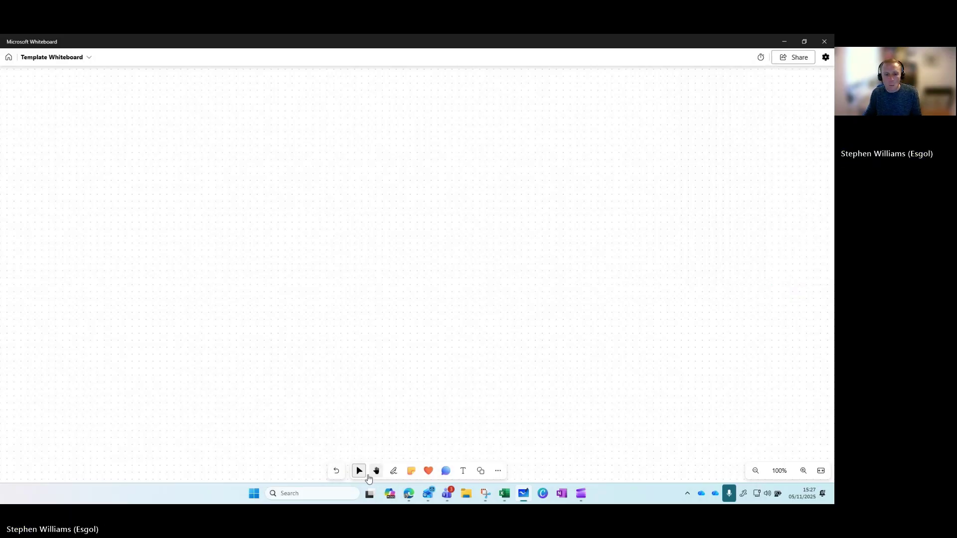
# Drag selection boxes over the empty canvas, then switch to the Hand tool and zoom to 116%
pyautogui.moveTo(329, 180); pyautogui.dragTo(503, 338)
pyautogui.moveTo(303, 181); pyautogui.dragTo(509, 358)
pyautogui.moveTo(341, 169); pyautogui.dragTo(557, 341)
pyautogui.moveTo(319, 170); pyautogui.dragTo(556, 356)
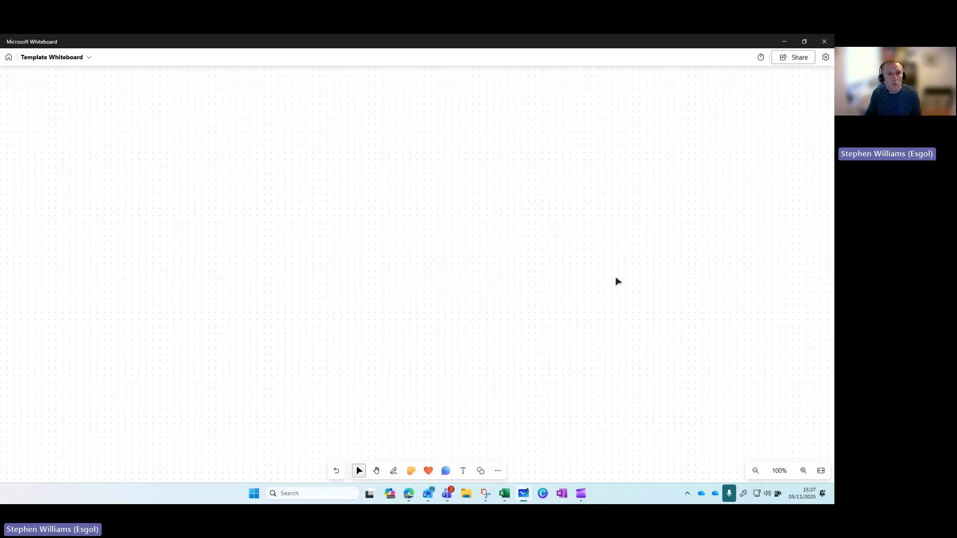
pyautogui.click(377, 471)
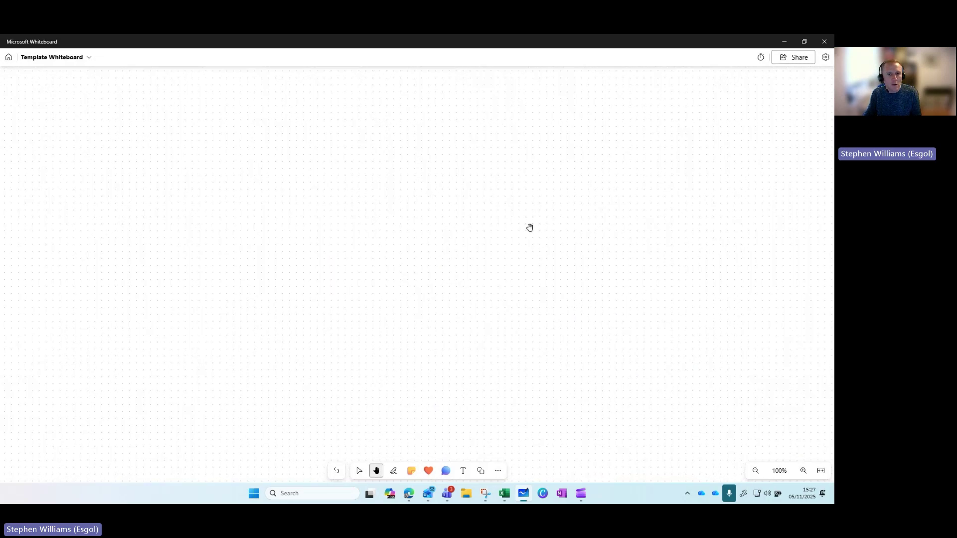
pyautogui.scroll(2, 311, 348)
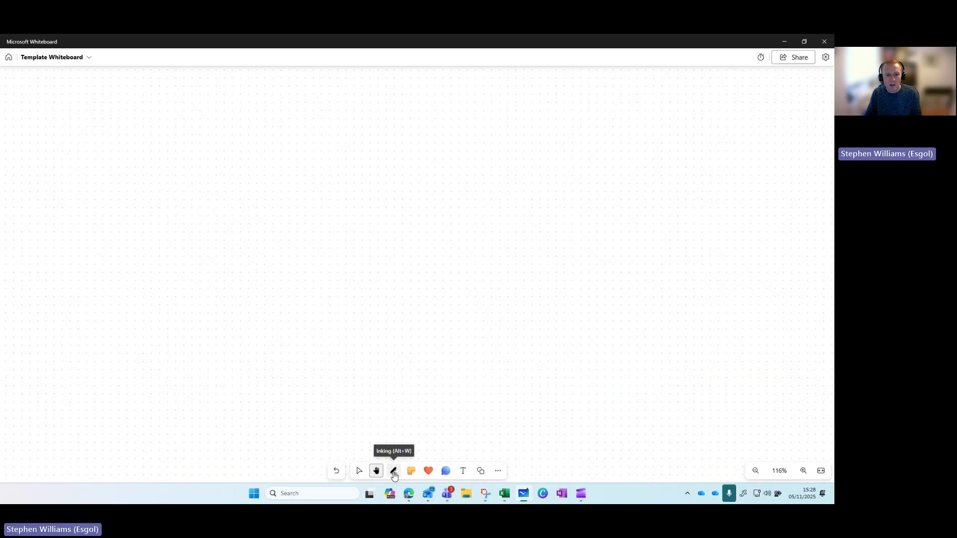
# Handwrite 'Start writing' in black ink and underline it
pyautogui.click(394, 476)
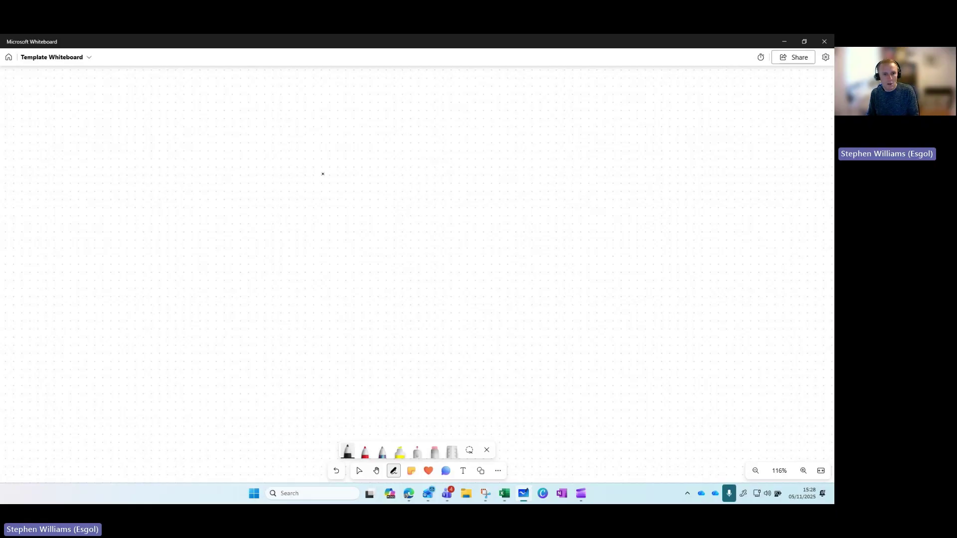
pyautogui.moveTo(309, 180)
pyautogui.mouseDown()
pyautogui.moveTo(292, 204)
pyautogui.moveTo(314, 200)
pyautogui.mouseUp()
pyautogui.moveTo(302, 187); pyautogui.dragTo(352, 194)
pyautogui.moveTo(343, 186)
pyautogui.mouseDown()
pyautogui.moveTo(399, 168)
pyautogui.moveTo(434, 192)
pyautogui.mouseUp()
pyautogui.moveTo(361, 196); pyautogui.dragTo(445, 162)
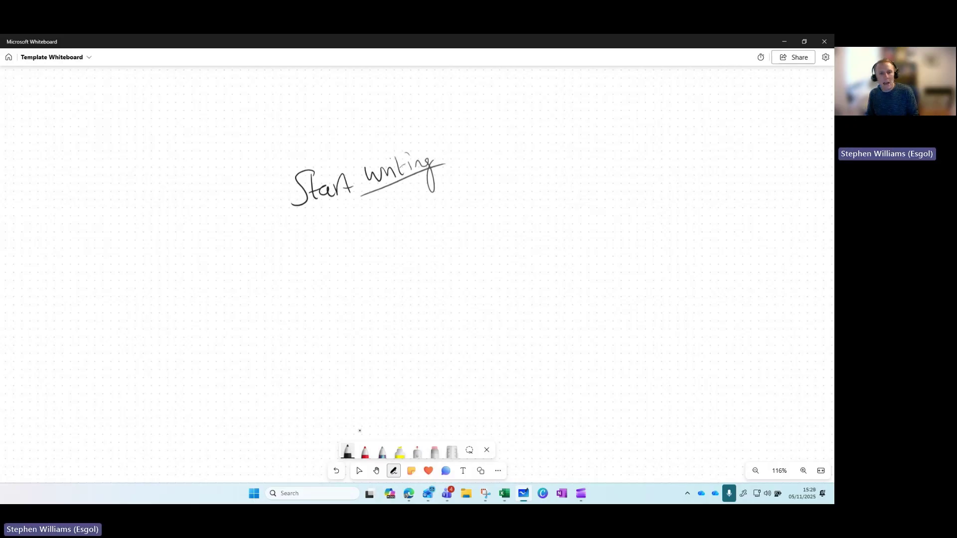
# Switch to the yellow highlighter and highlight the 'Start writing' text
pyautogui.click(344, 452)
pyautogui.click(346, 452)
pyautogui.click(348, 453)
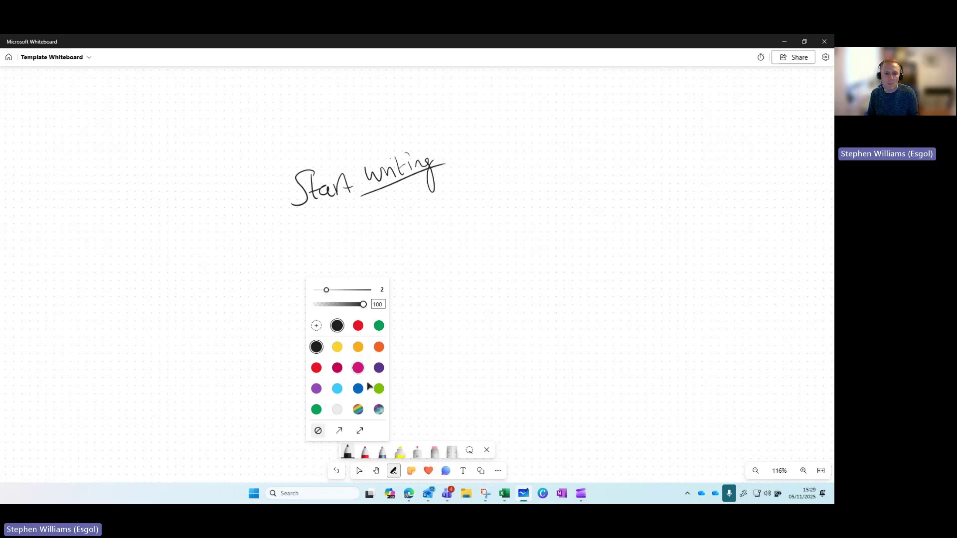
pyautogui.click(365, 454)
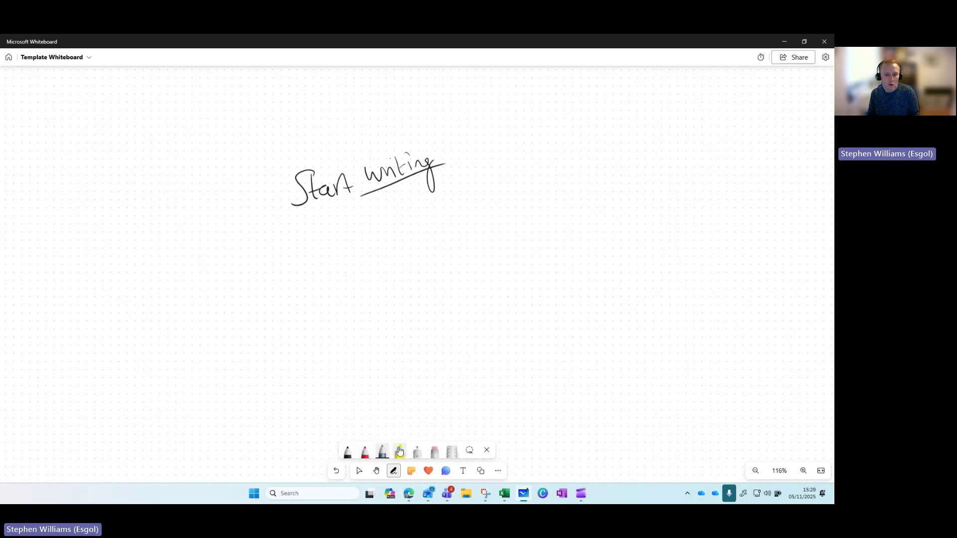
pyautogui.click(401, 456)
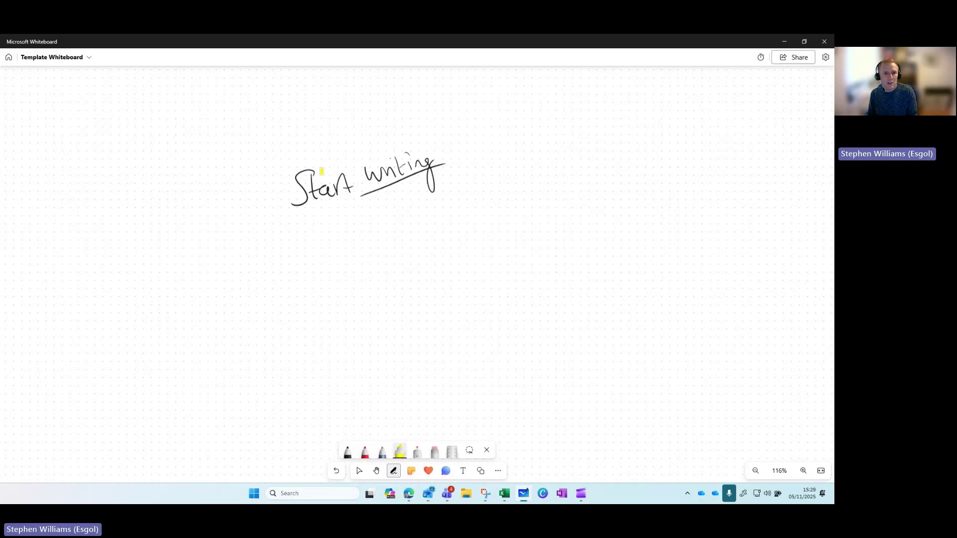
pyautogui.moveTo(290, 198); pyautogui.dragTo(452, 147)
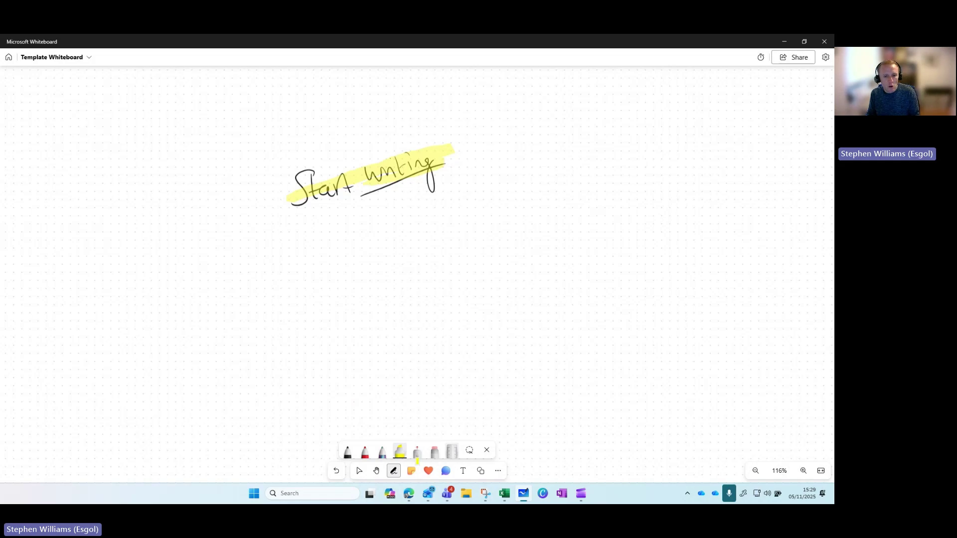
# Draw a laser-pointer trail below the text, then erase all the handwriting and highlight
pyautogui.click(417, 454)
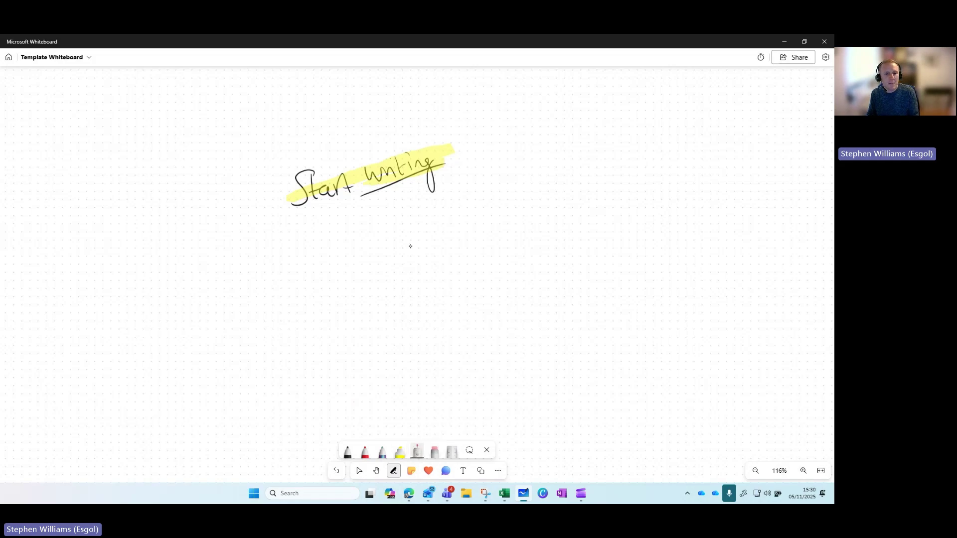
pyautogui.moveTo(413, 288)
pyautogui.mouseDown()
pyautogui.moveTo(401, 231)
pyautogui.moveTo(413, 240)
pyautogui.mouseUp()
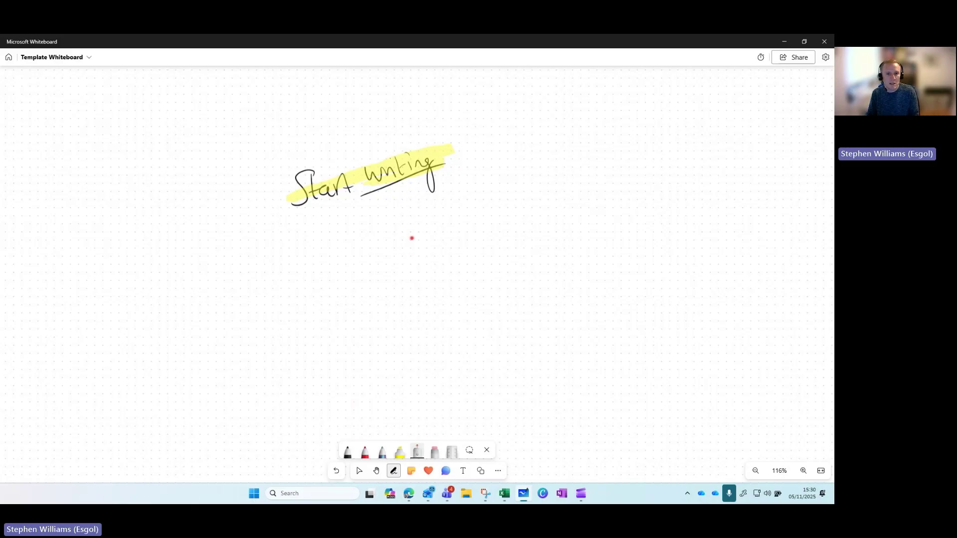
pyautogui.click(434, 451)
pyautogui.moveTo(441, 162)
pyautogui.mouseDown()
pyautogui.moveTo(372, 154)
pyautogui.moveTo(299, 197)
pyautogui.mouseUp()
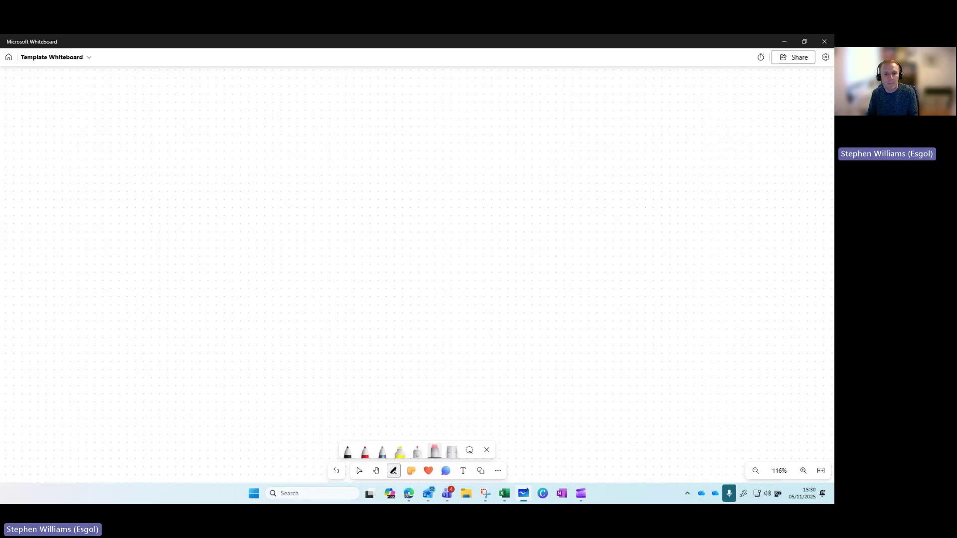
# Place a yellow sticky note near the top-left and type 'Start typing...' in it
pyautogui.click(412, 471)
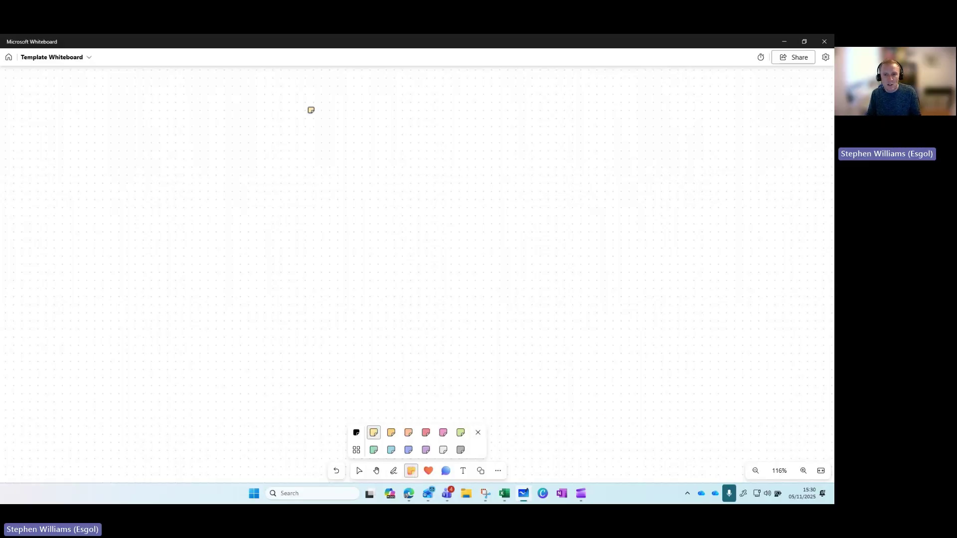
pyautogui.click(217, 148)
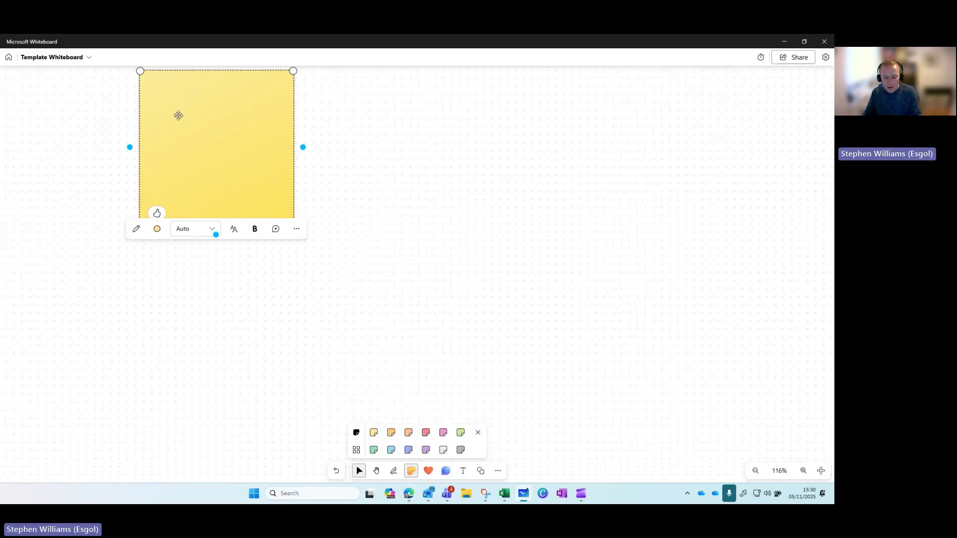
pyautogui.write('Strat')
pyautogui.press('BackSpace')
pyautogui.press('BackSpace')
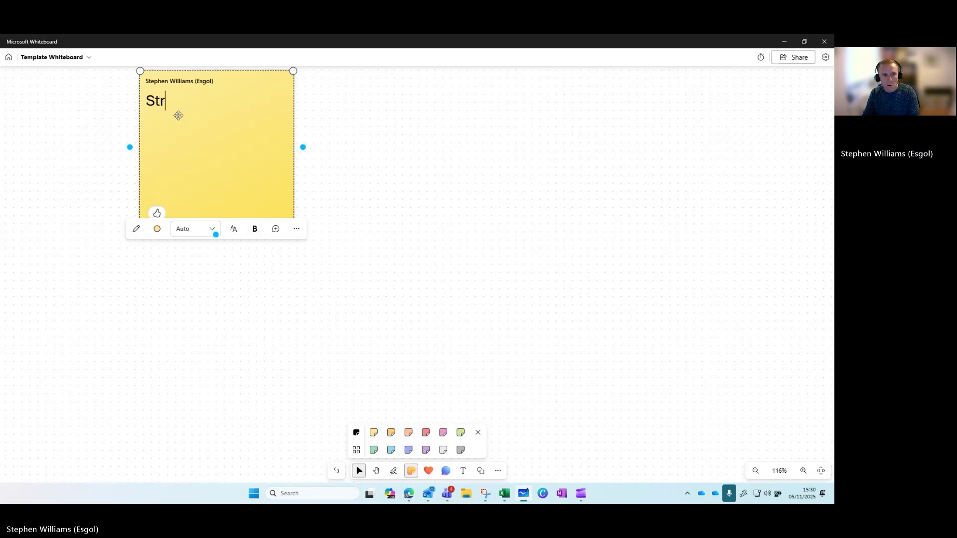
pyautogui.write('art typing...')
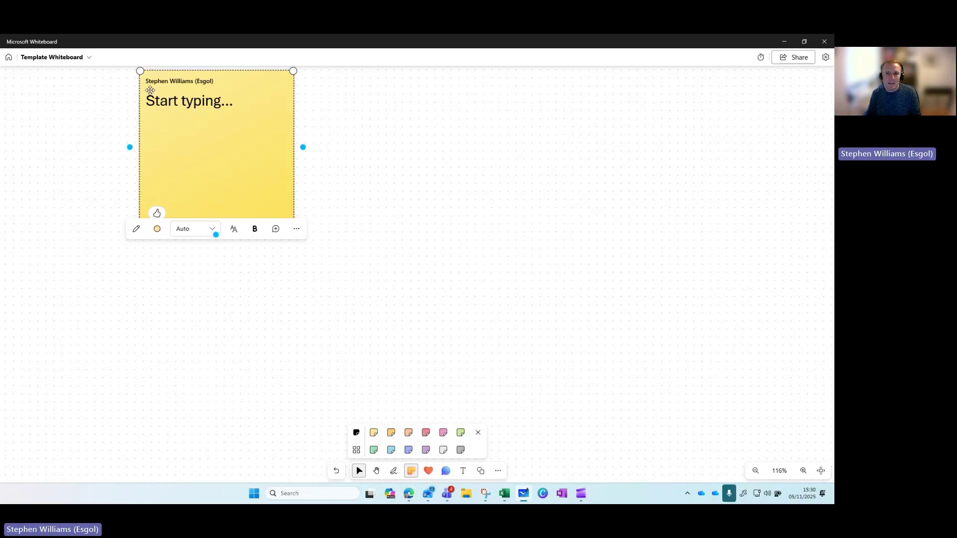
# Move the sticky note to the upper-left area and shrink it to about half size
pyautogui.moveTo(147, 88)
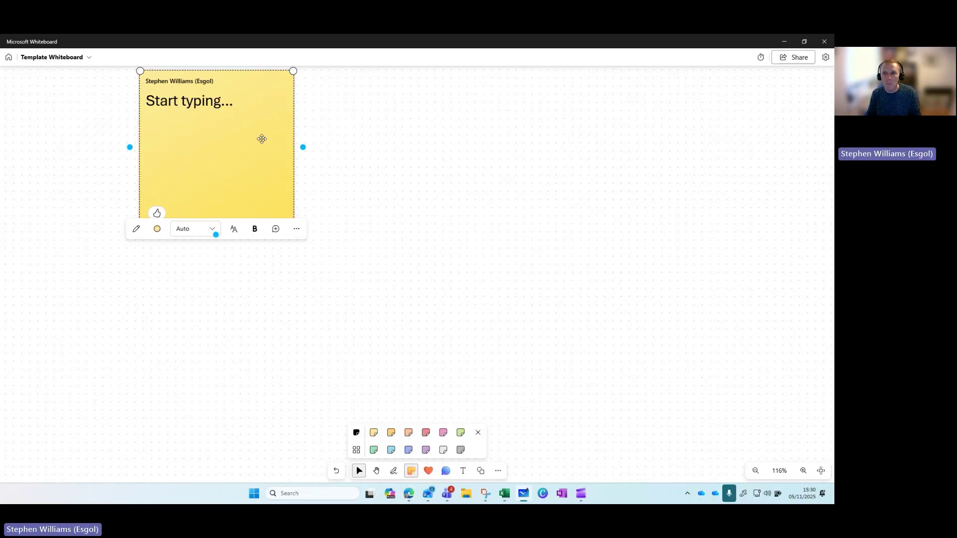
pyautogui.moveTo(215, 85)
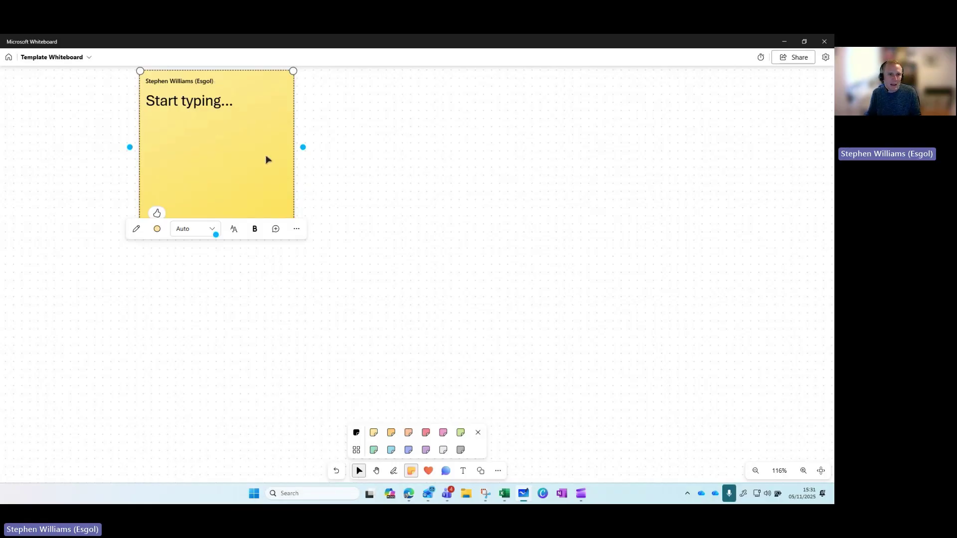
pyautogui.moveTo(220, 150); pyautogui.dragTo(378, 214)
pyautogui.moveTo(404, 264); pyautogui.dragTo(256, 254)
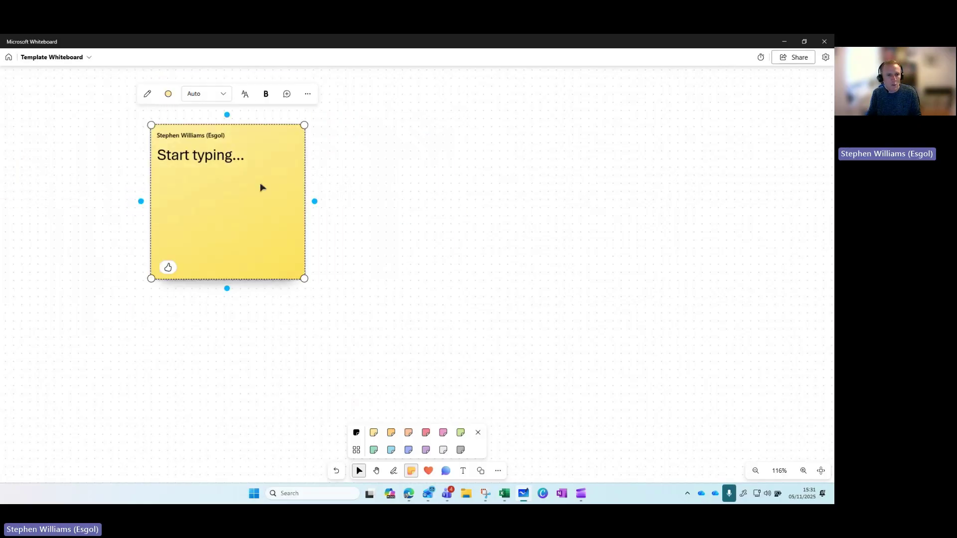
pyautogui.moveTo(305, 125); pyautogui.dragTo(234, 195)
# Add blank notes above, right and diagonally to complete a 2×2 grid, then pick Reactions
pyautogui.moveTo(192, 187)
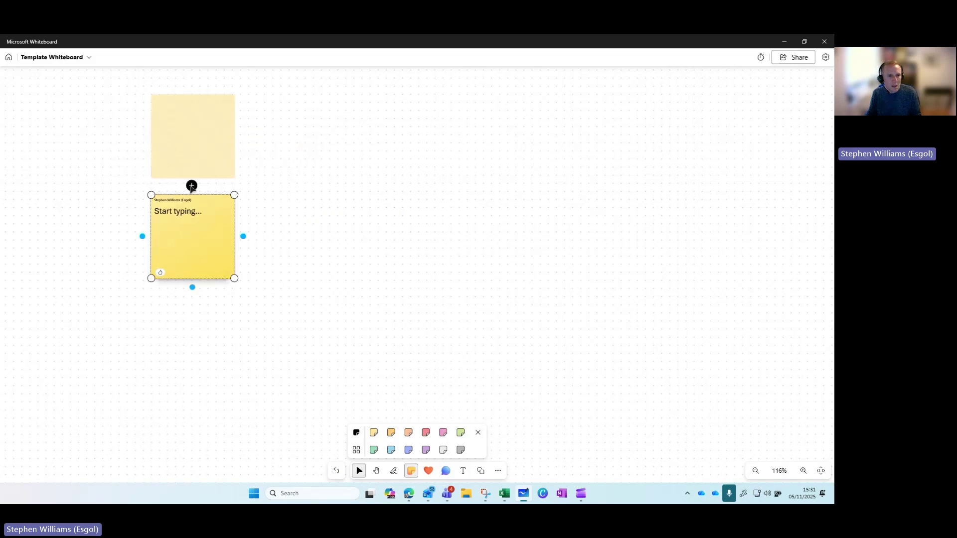
pyautogui.click(191, 186)
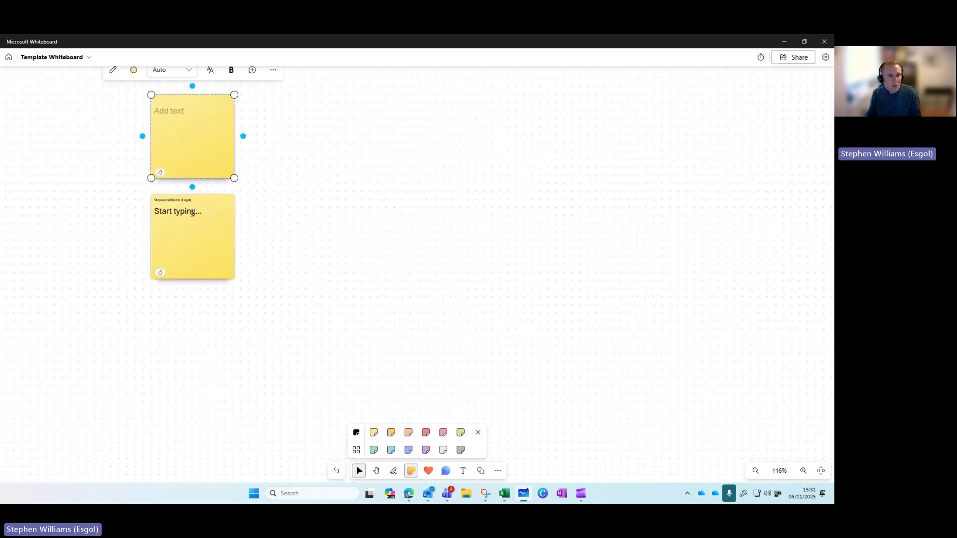
pyautogui.click(242, 136)
pyautogui.click(297, 200)
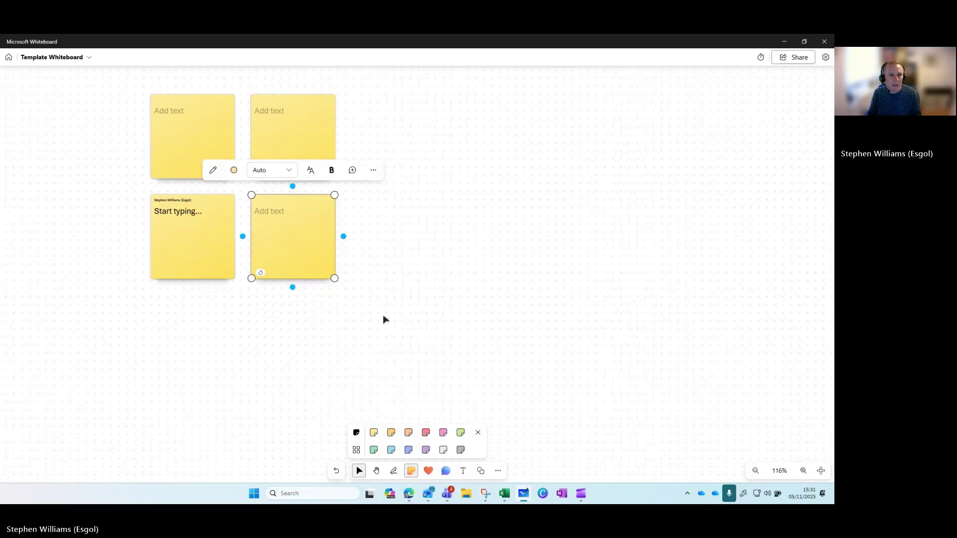
pyautogui.click(429, 474)
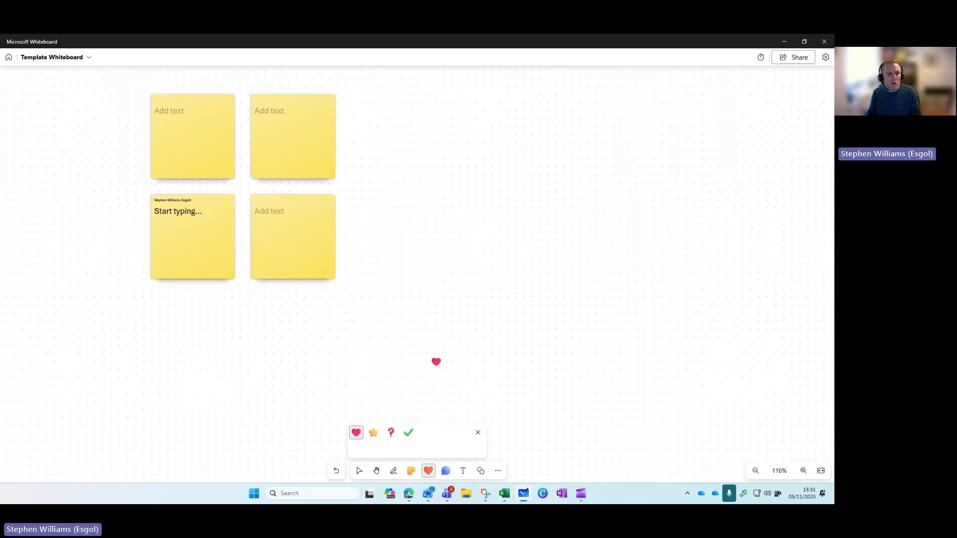
# Place a heart reaction on the bottom-right sticky note and close the reactions palette
pyautogui.click(314, 278)
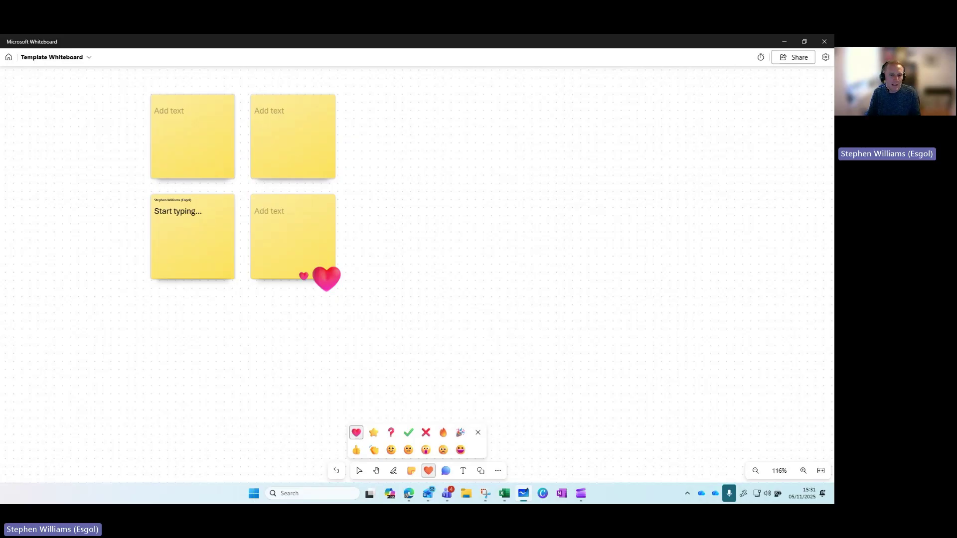
pyautogui.click(448, 476)
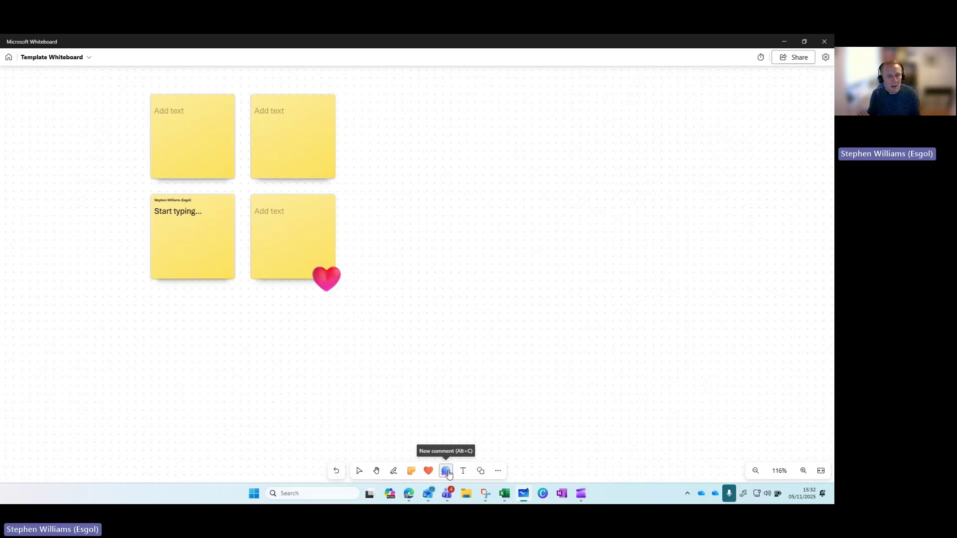
# Post a comment reading 'Da iaw' at the top-right sticky note's corner
pyautogui.click(446, 471)
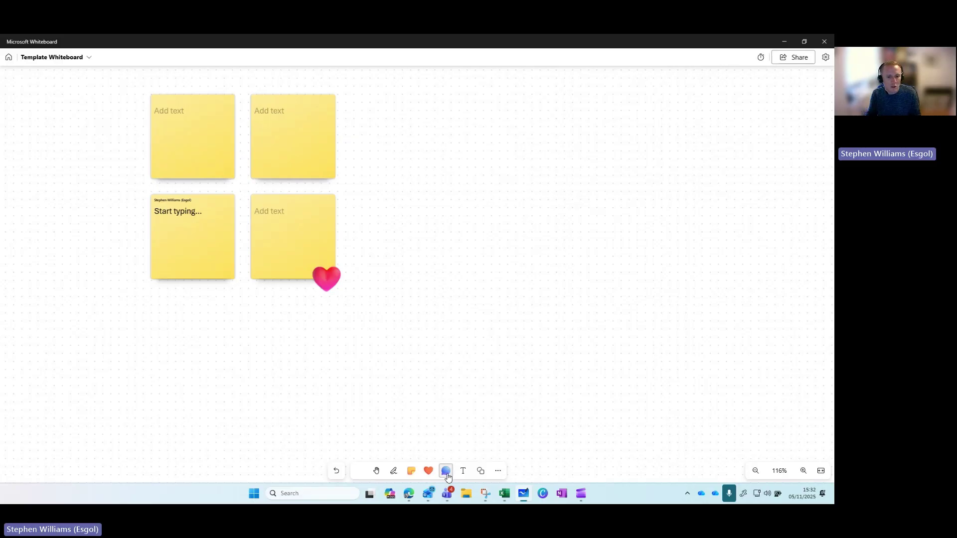
pyautogui.click(339, 175)
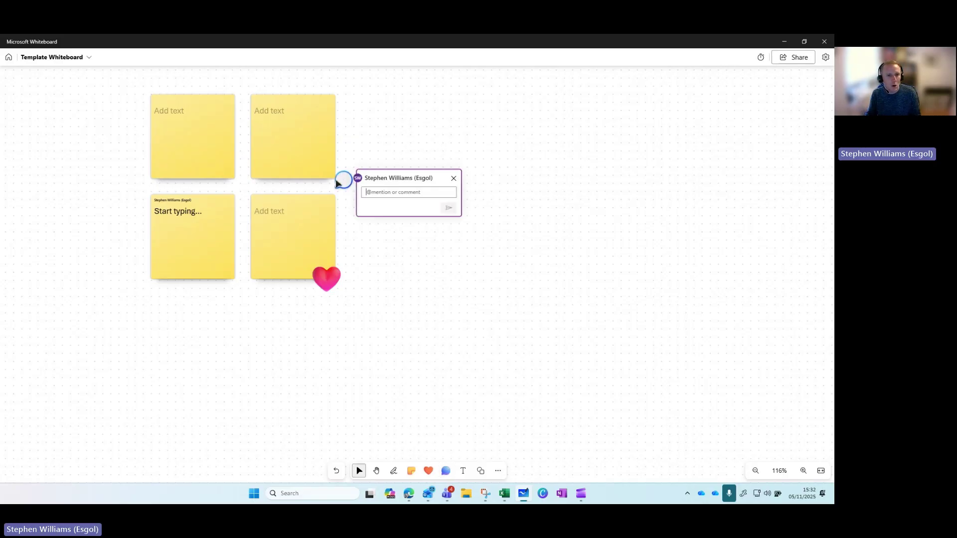
pyautogui.click(383, 196)
pyautogui.write('Da iaw')
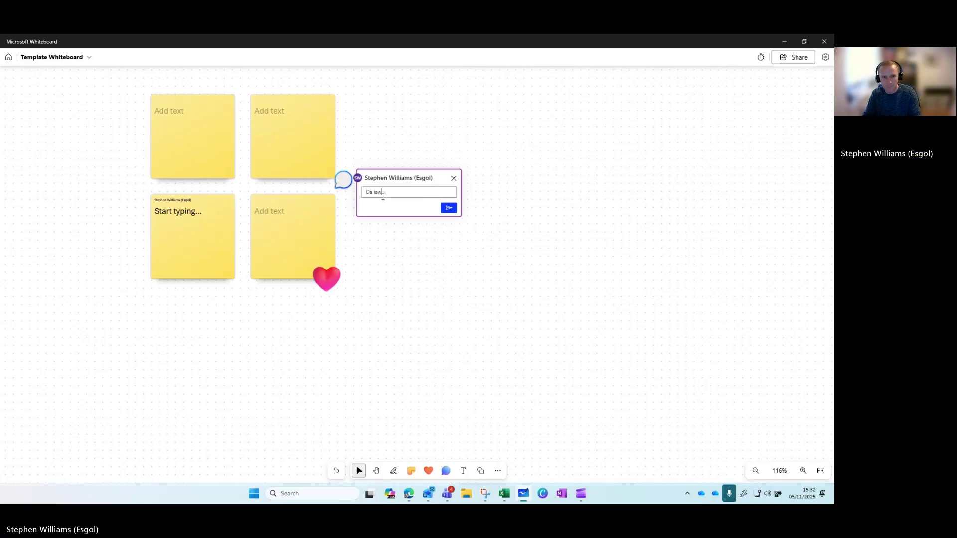
pyautogui.click(449, 208)
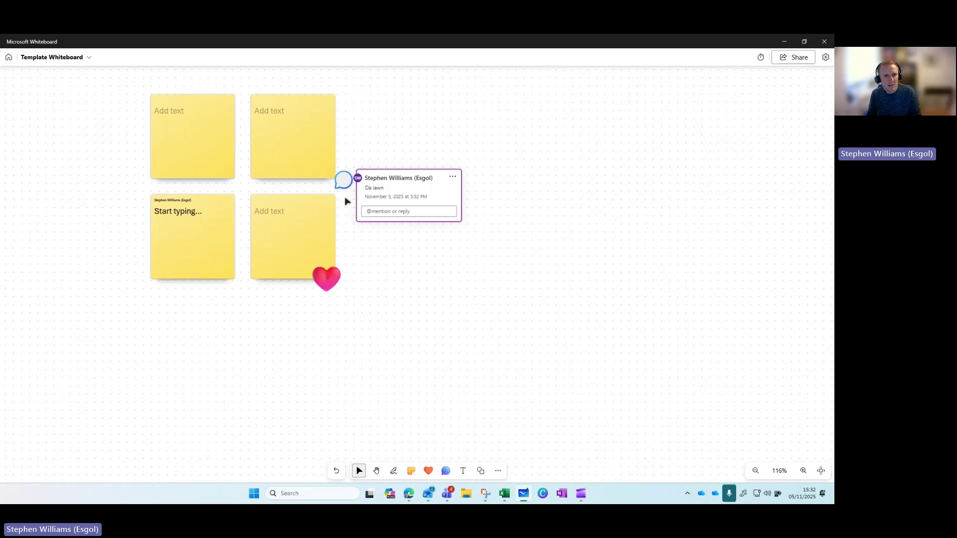
pyautogui.click(295, 299)
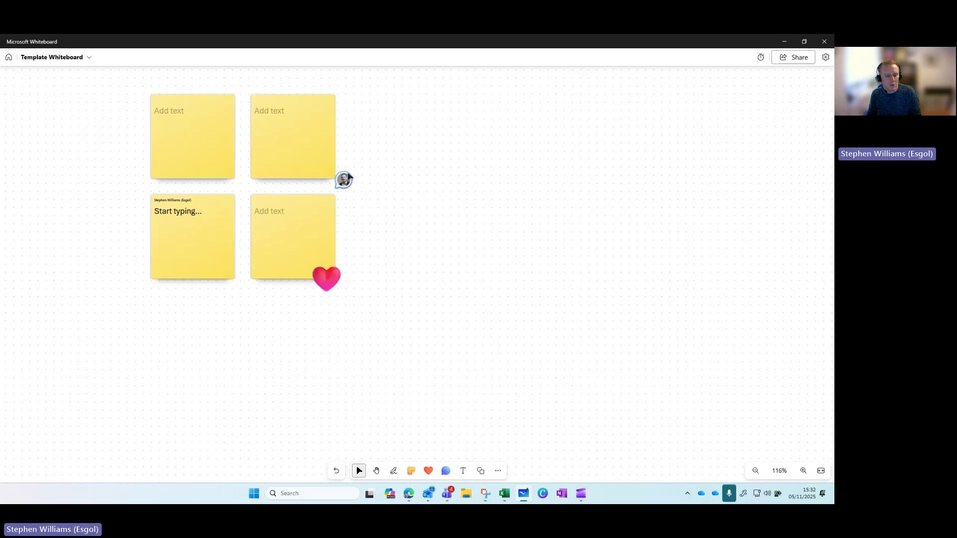
pyautogui.click(463, 472)
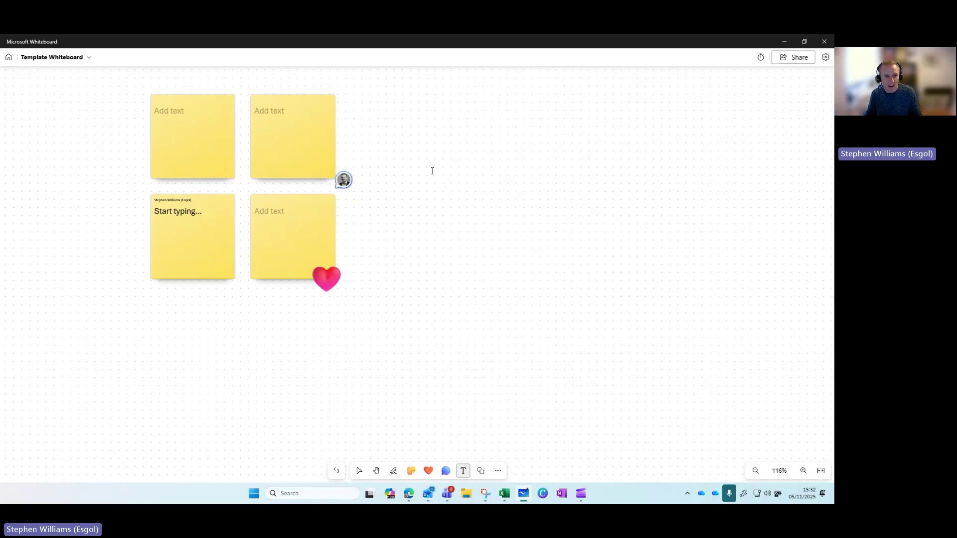
# Add the text 'Start typing....' to the right of the sticky notes
pyautogui.click(432, 171)
pyautogui.write('St')
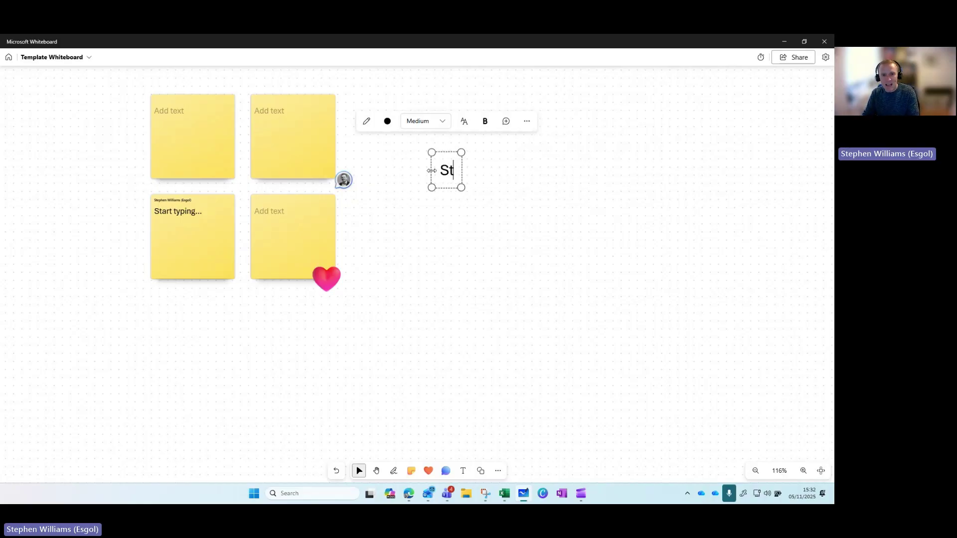
pyautogui.write('art y')
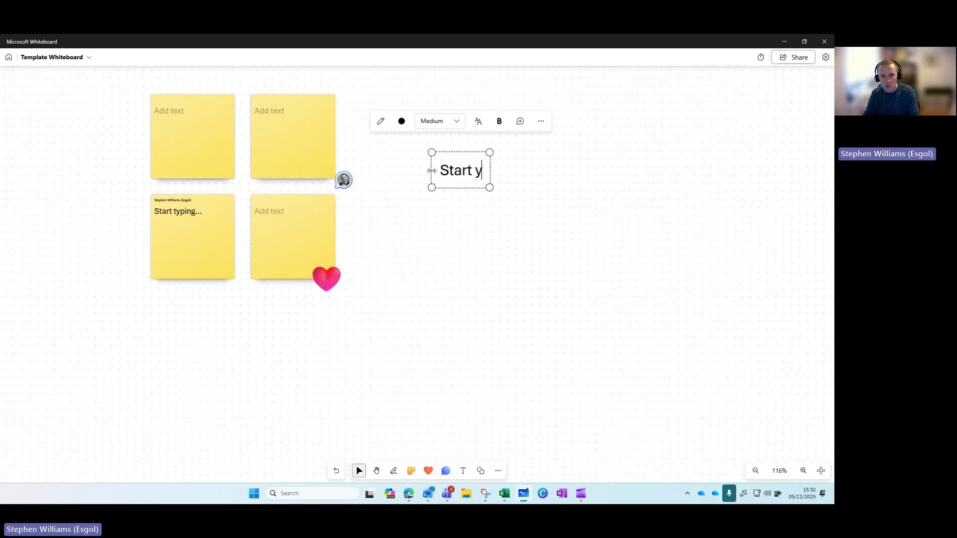
pyautogui.press('BackSpace')
pyautogui.write('typi')
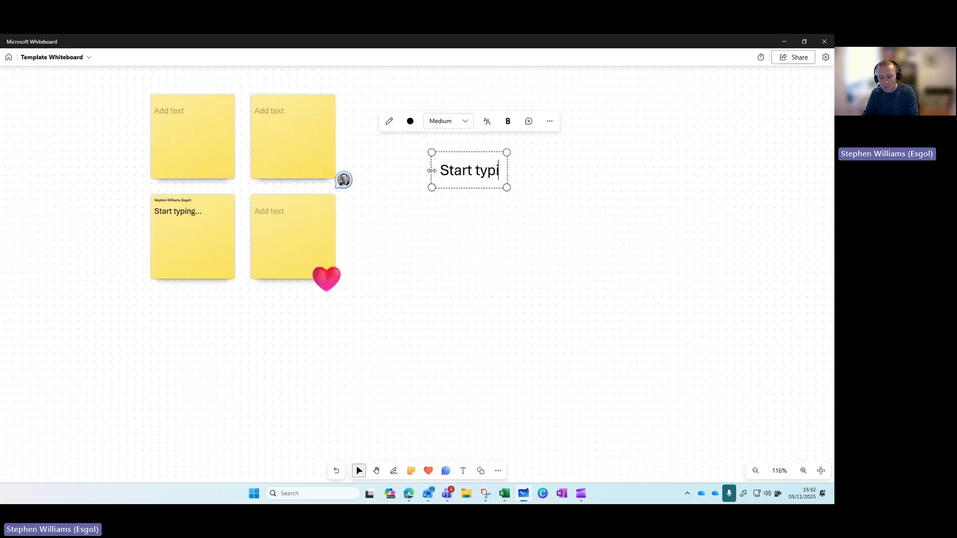
pyautogui.write('ng....')
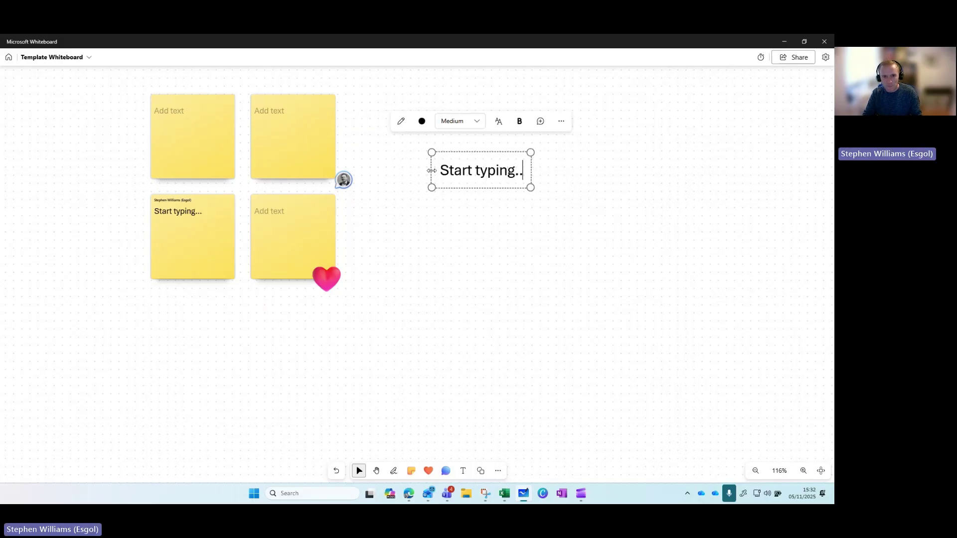
# Place a blue square shape beside the sticky notes
pyautogui.click(481, 471)
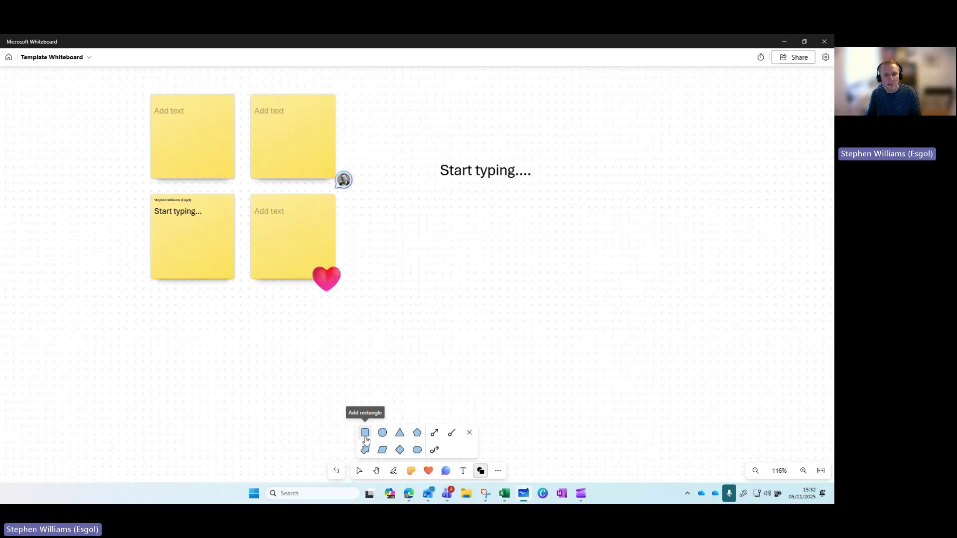
pyautogui.click(369, 439)
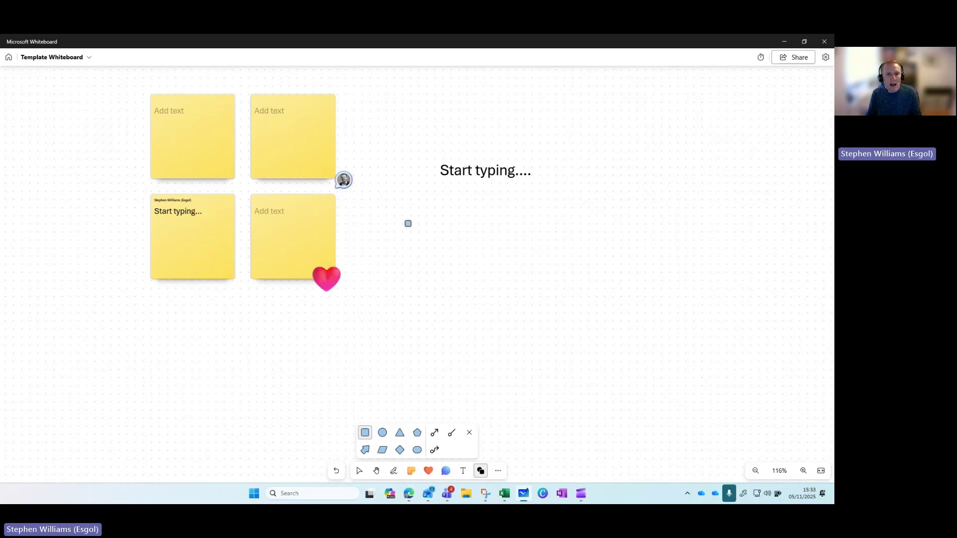
pyautogui.click(407, 221)
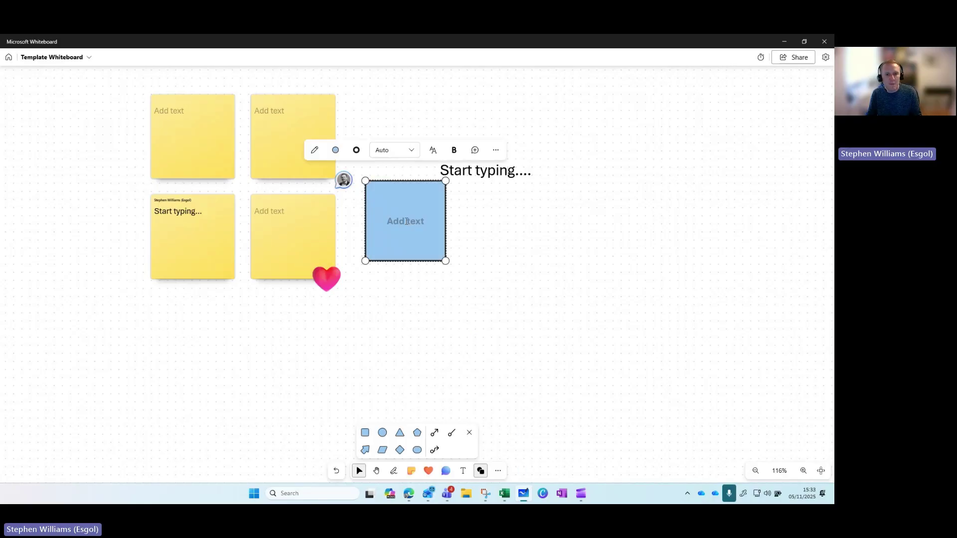
pyautogui.click(498, 473)
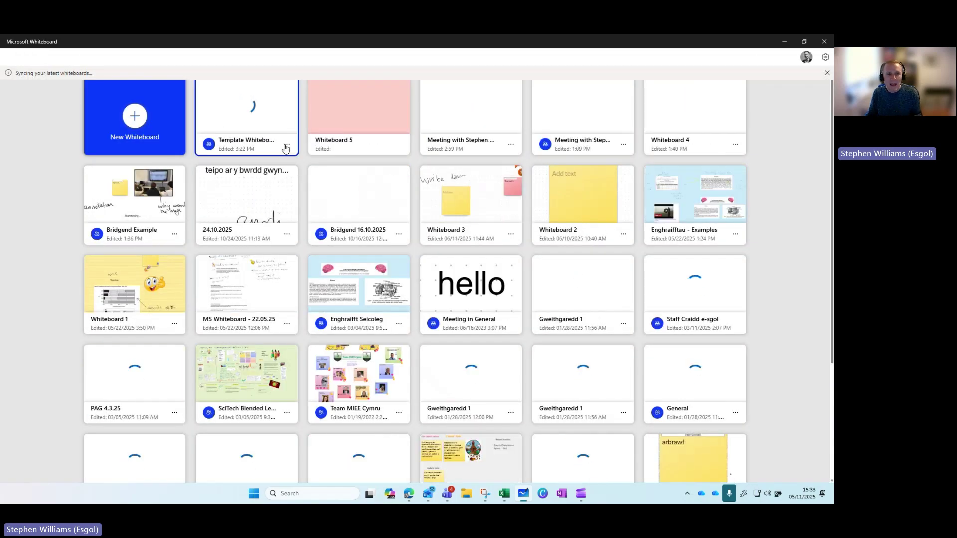
pyautogui.click(250, 144)
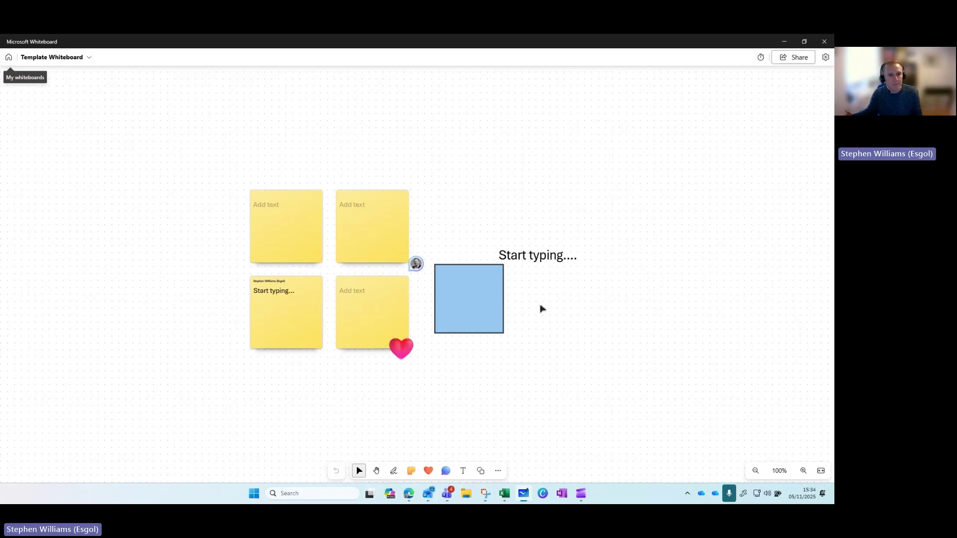
pyautogui.click(377, 472)
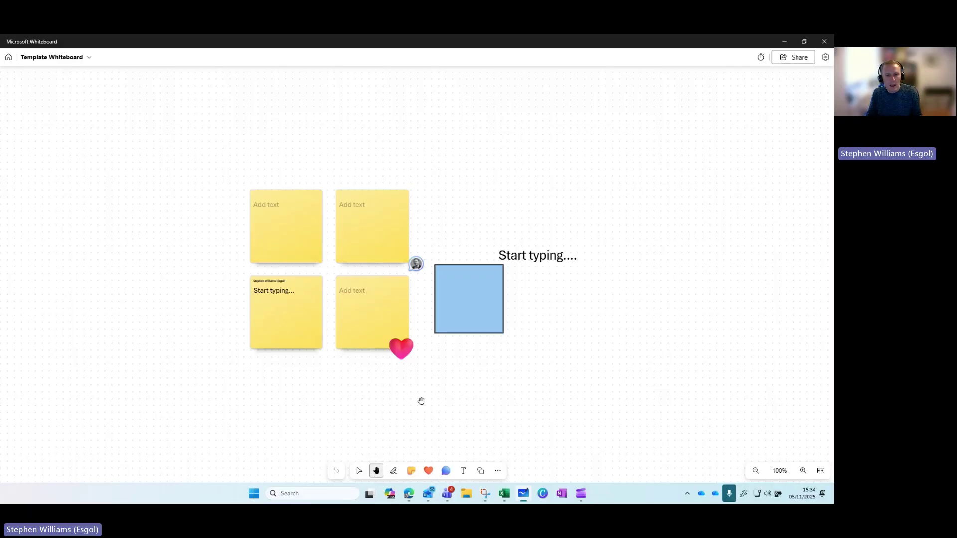
pyautogui.scroll(-8, 470, 375)
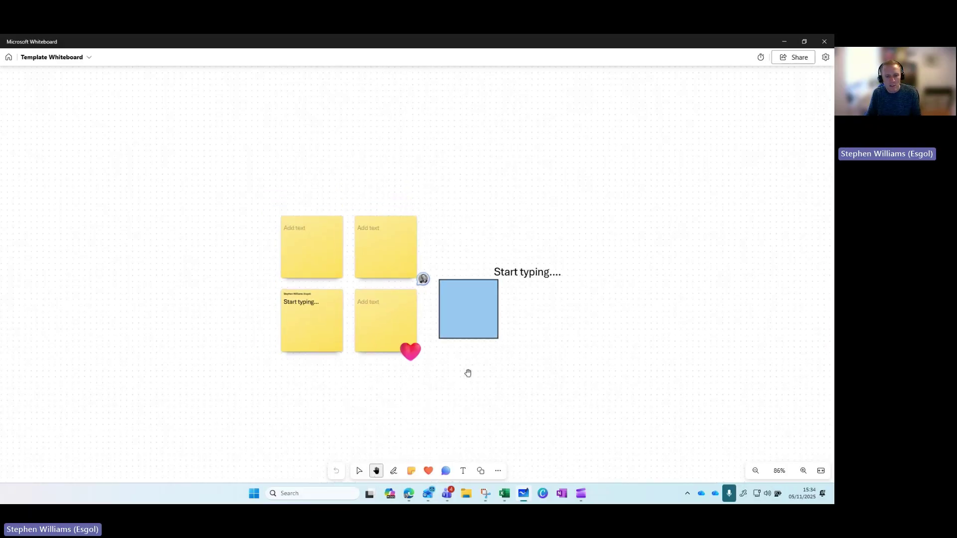
pyautogui.scroll(10, 457, 360)
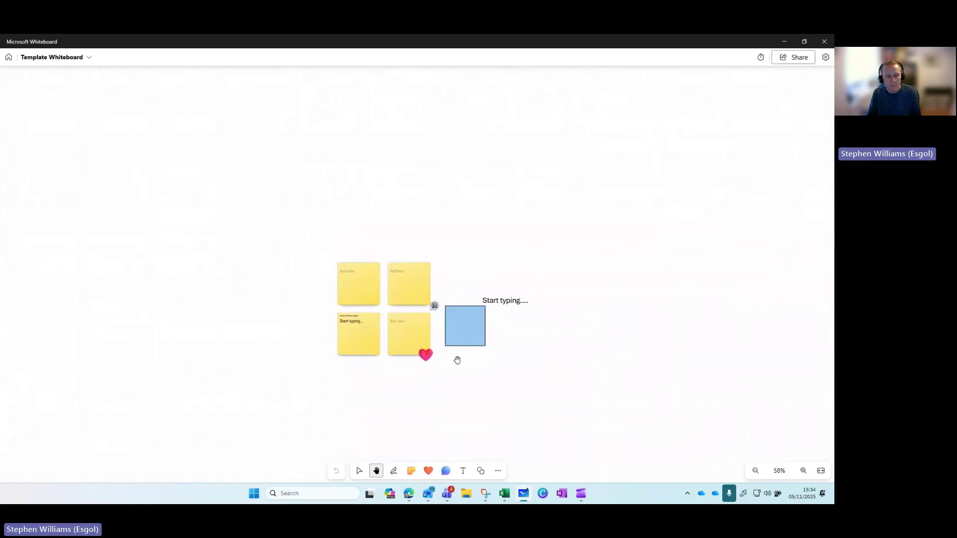
pyautogui.scroll(3, 457, 360)
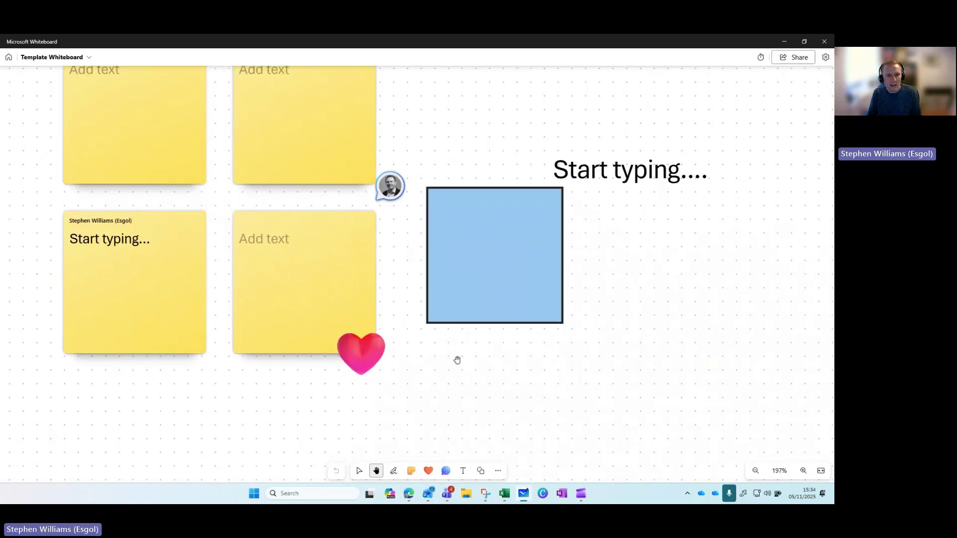
pyautogui.scroll(-3, 458, 360)
pyautogui.scroll(-5, 457, 360)
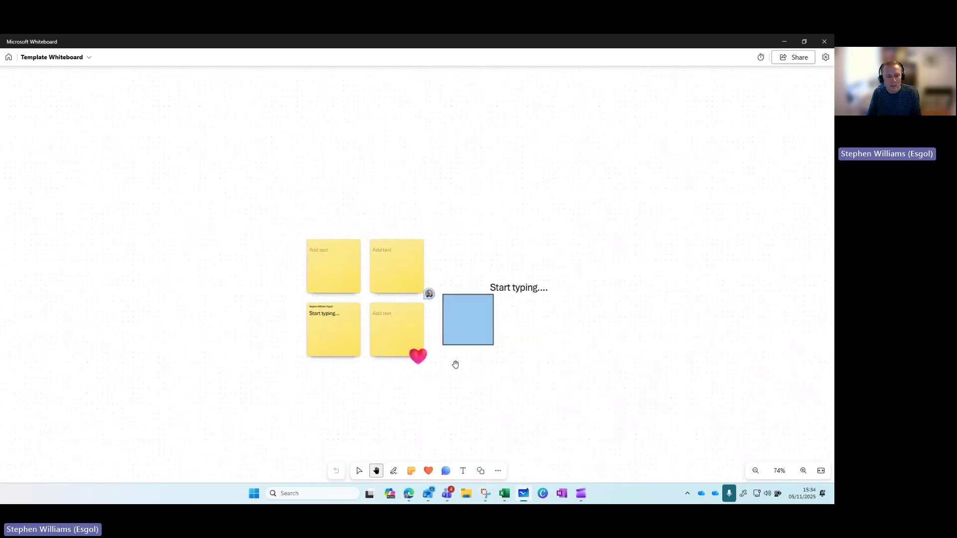
pyautogui.scroll(3, 456, 363)
pyautogui.scroll(-2, 515, 373)
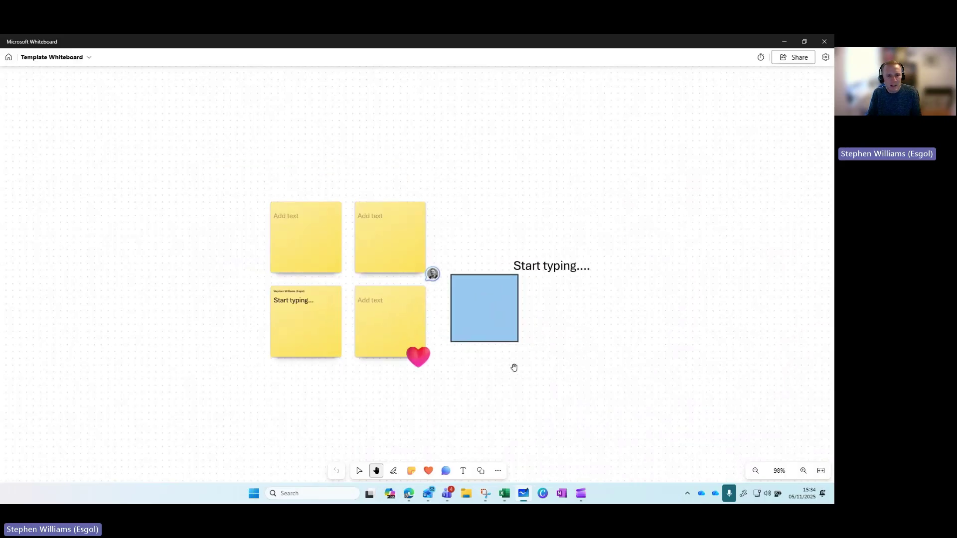
pyautogui.moveTo(615, 338); pyautogui.dragTo(487, 325)
pyautogui.moveTo(424, 265); pyautogui.dragTo(447, 292)
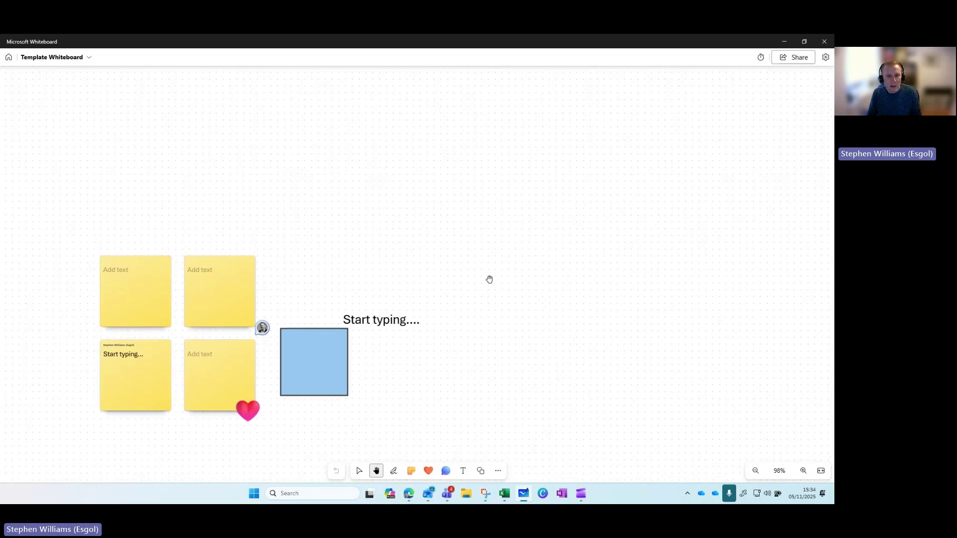
pyautogui.moveTo(548, 284); pyautogui.dragTo(541, 248)
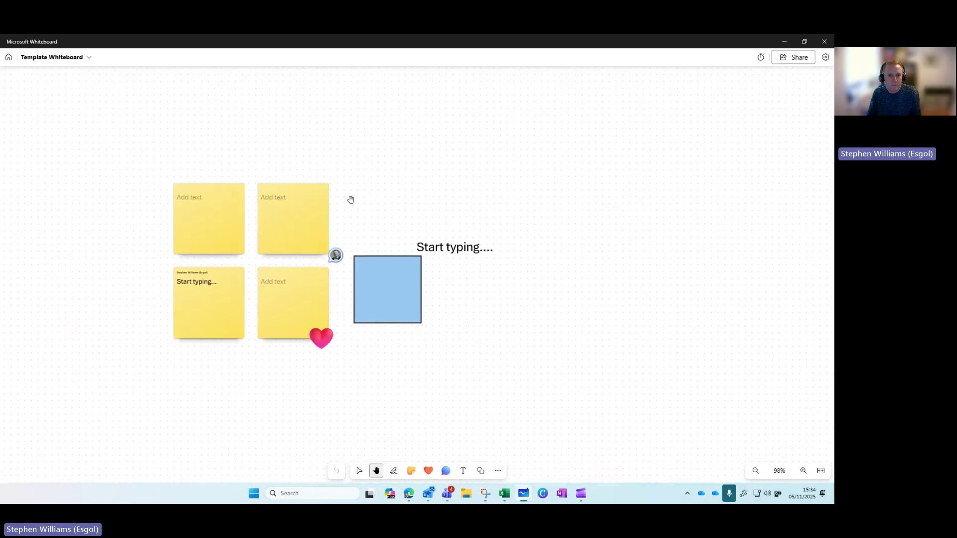